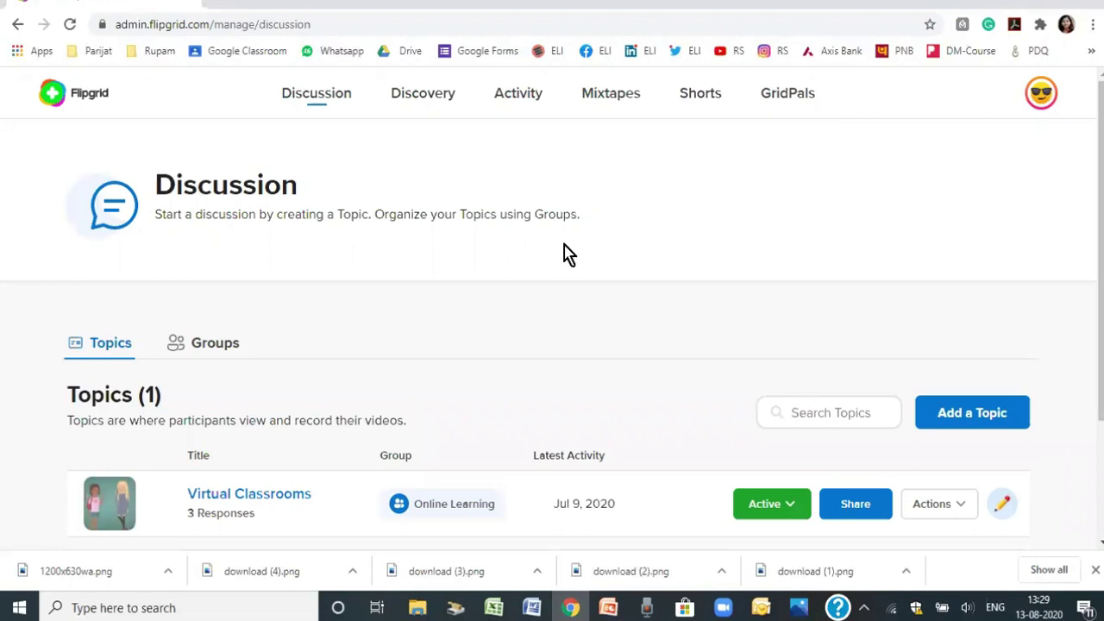
# Look over the Discussion page and open the existing Virtual Classrooms topic.
pyautogui.scroll(-2, 567, 259)
pyautogui.scroll(2, 567, 259)
pyautogui.scroll(-1, 216, 177)
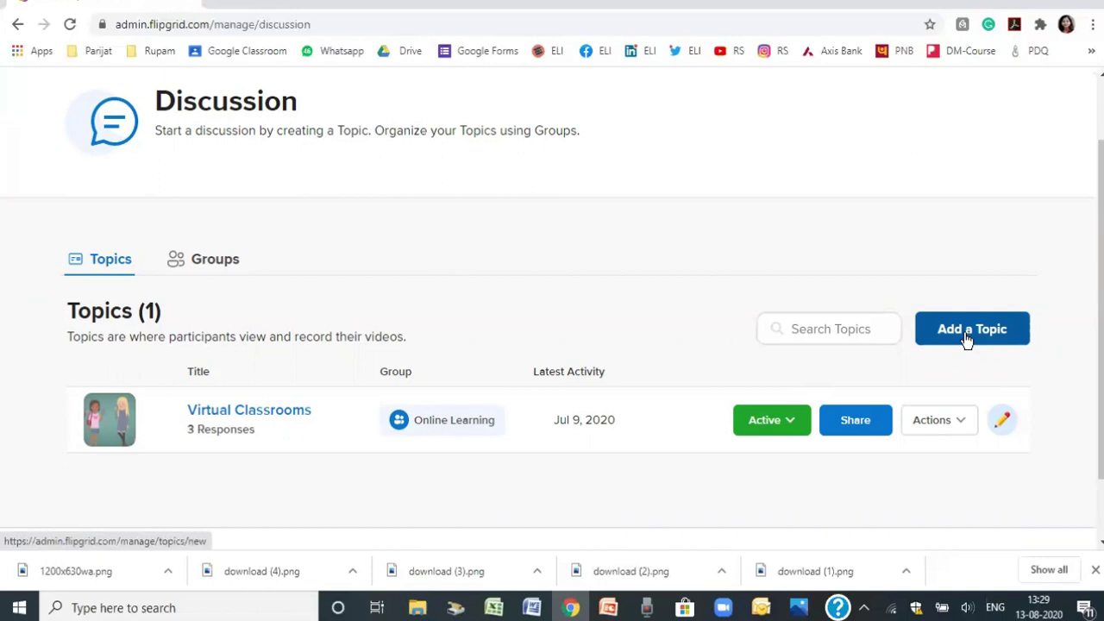
pyautogui.click(246, 421)
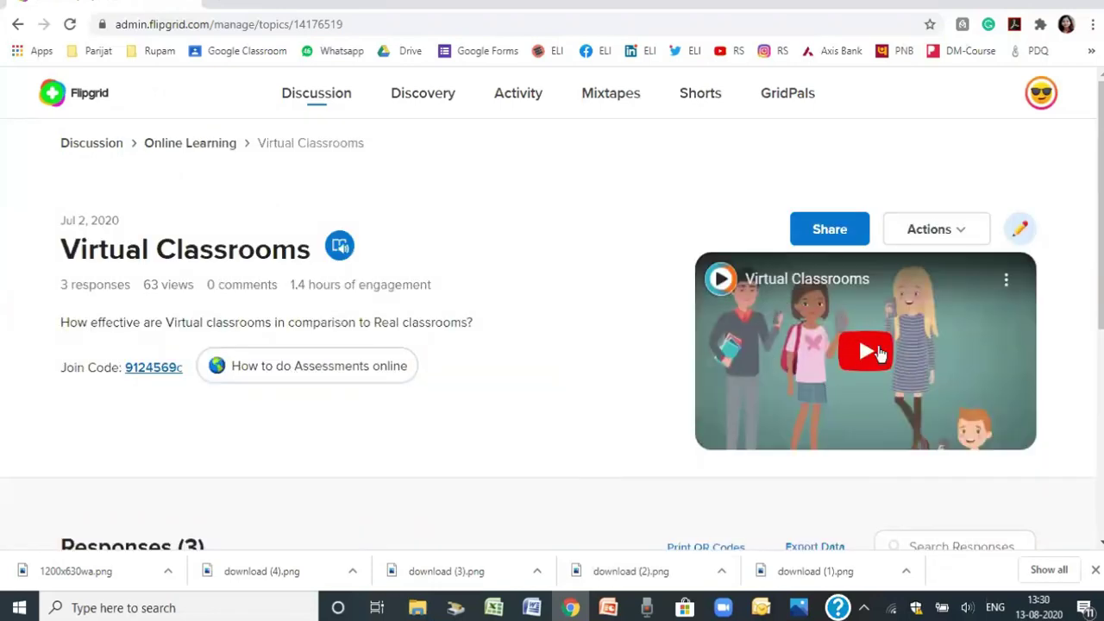
# Open the topic's "How to do Assessments online" resource, skim the article and return to the topic.
pyautogui.scroll(-1, 503, 380)
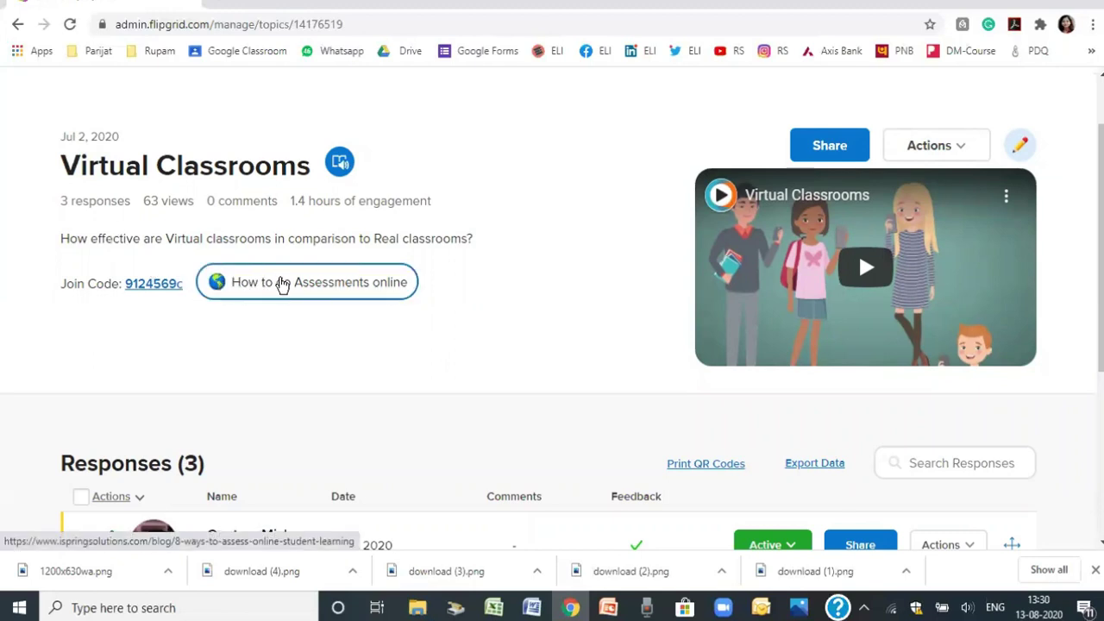
pyautogui.click(266, 285)
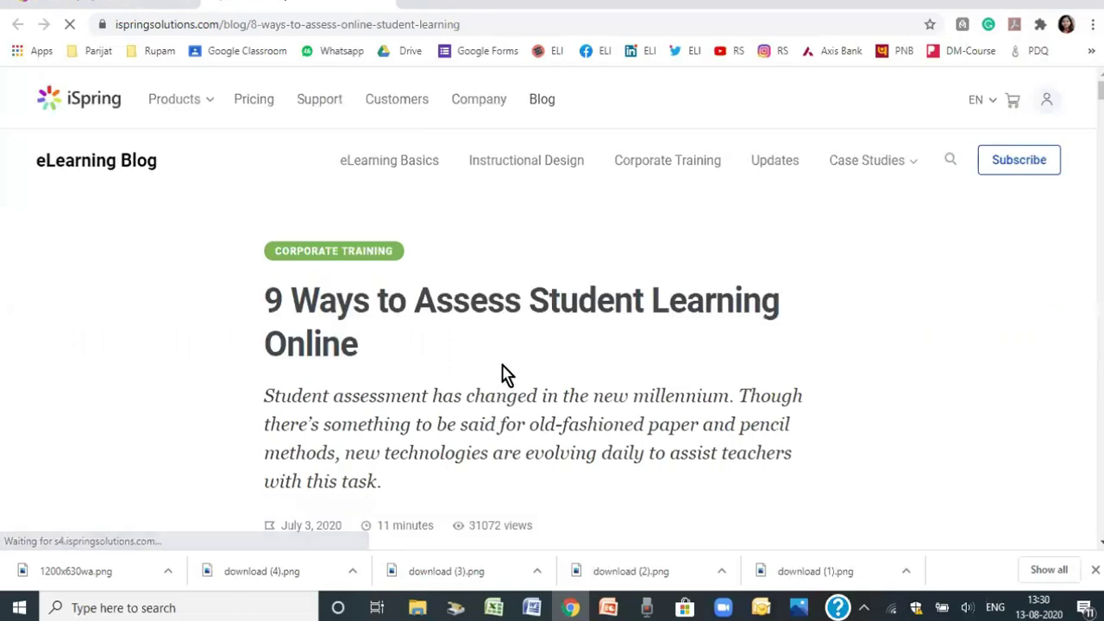
pyautogui.scroll(-5, 505, 375)
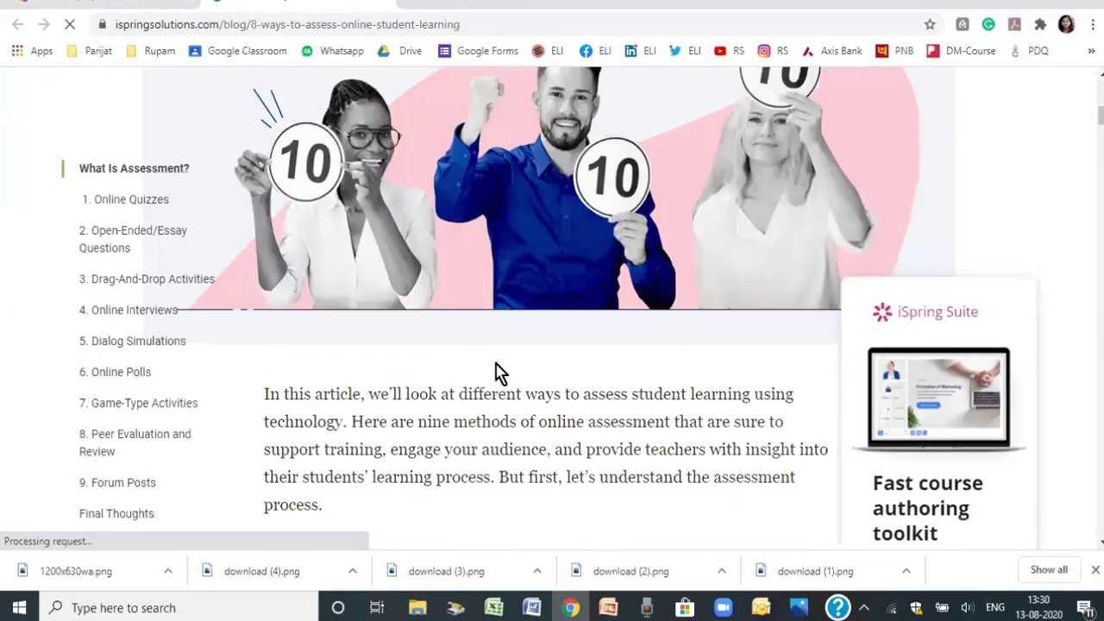
pyautogui.scroll(5, 501, 372)
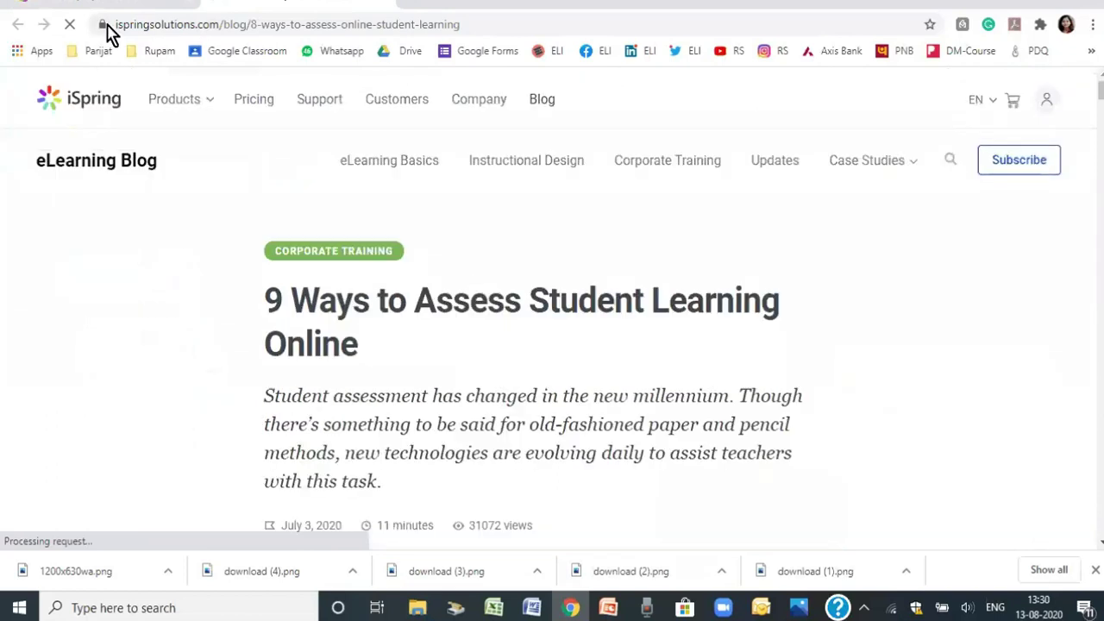
pyautogui.hotkey('ctrl', 'w')
# View the last video response listed under the topic, then return to the Discussion topics list.
pyautogui.scroll(-1, 188, 333)
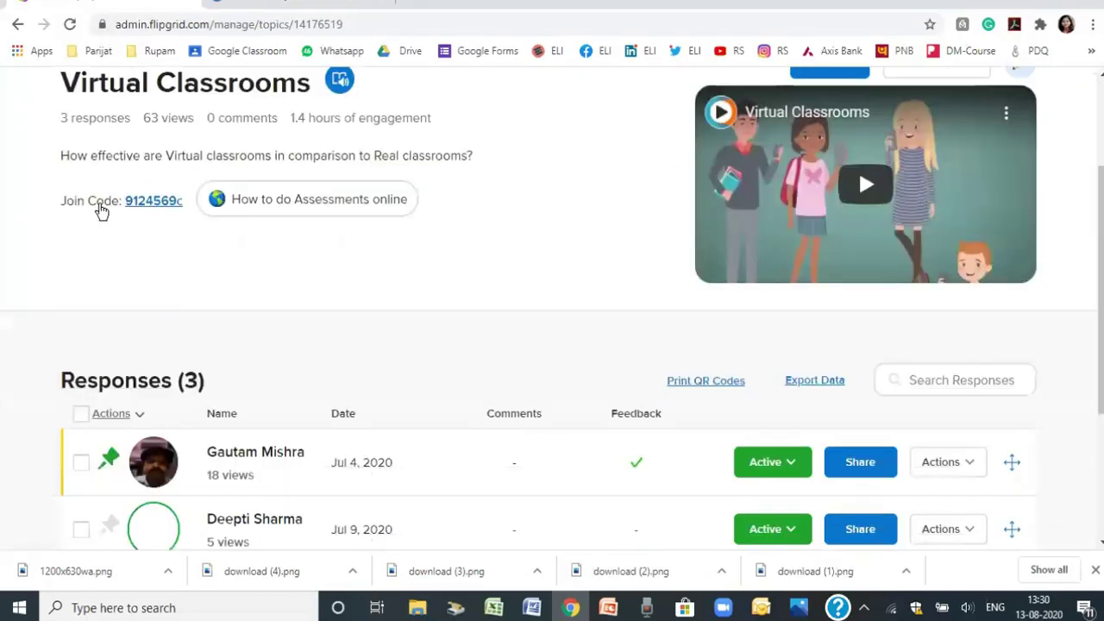
pyautogui.scroll(-1, 409, 256)
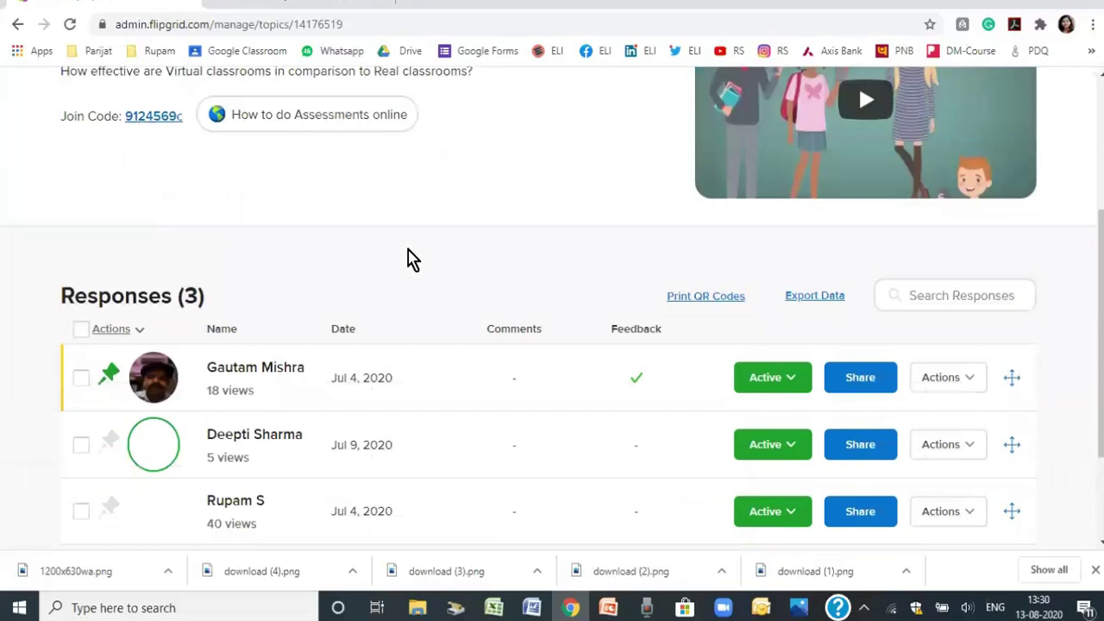
pyautogui.scroll(-2, 409, 256)
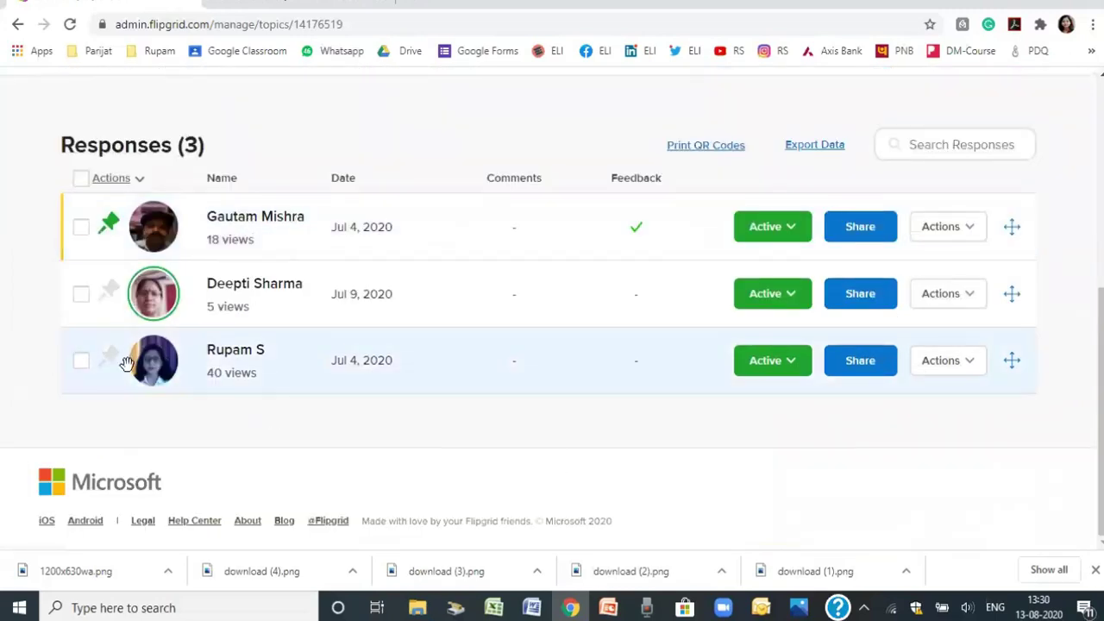
pyautogui.click(330, 361)
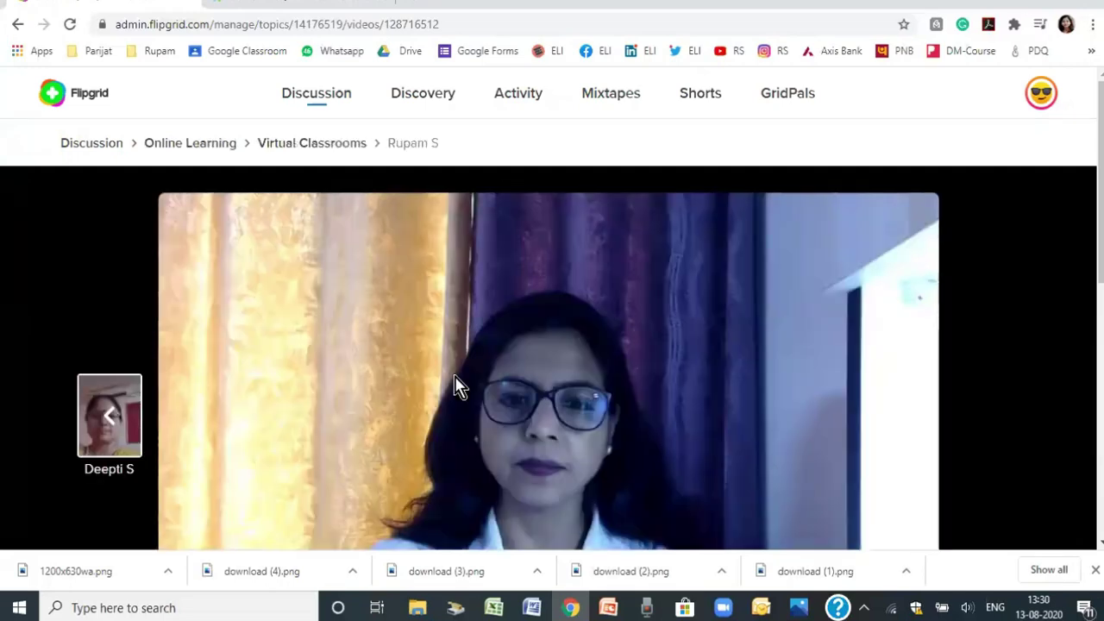
pyautogui.scroll(-2, 457, 386)
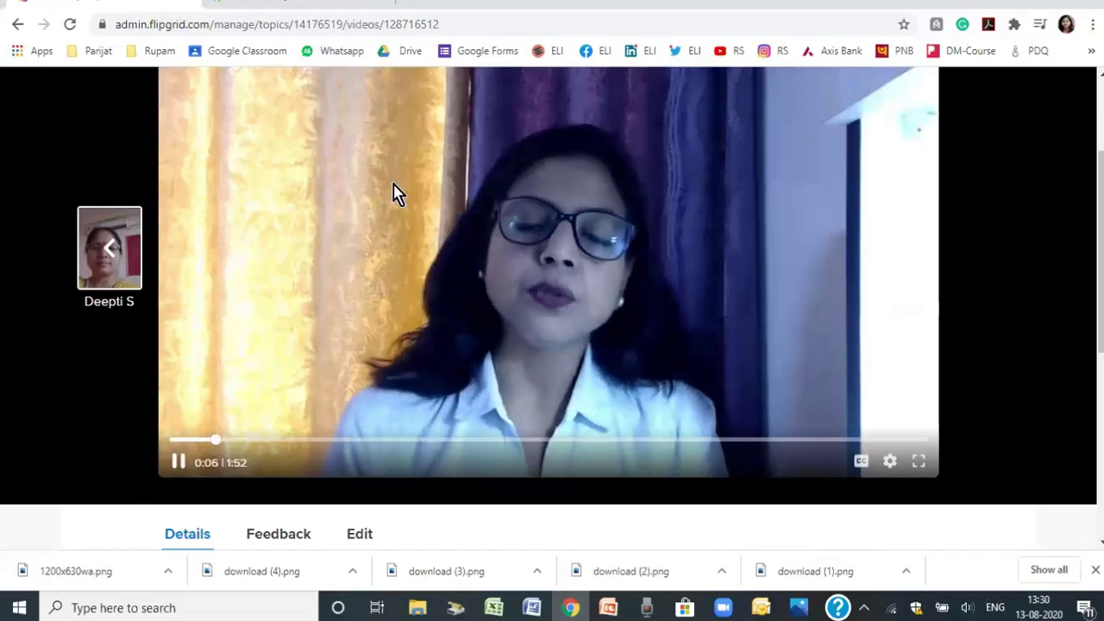
pyautogui.scroll(2, 320, 155)
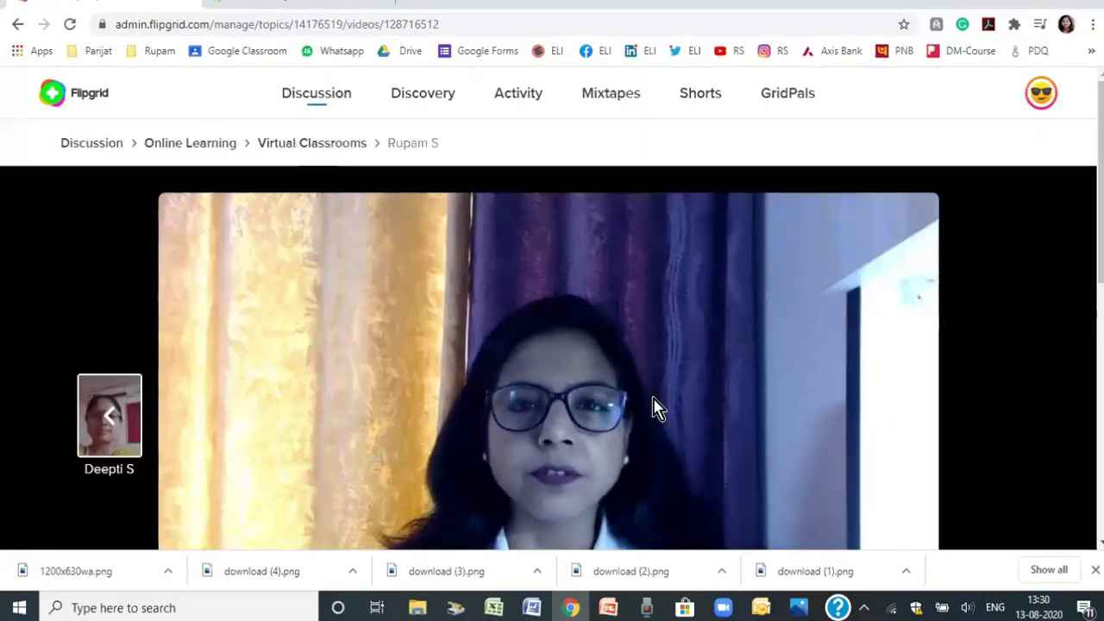
pyautogui.hotkey('alt', 'Left')
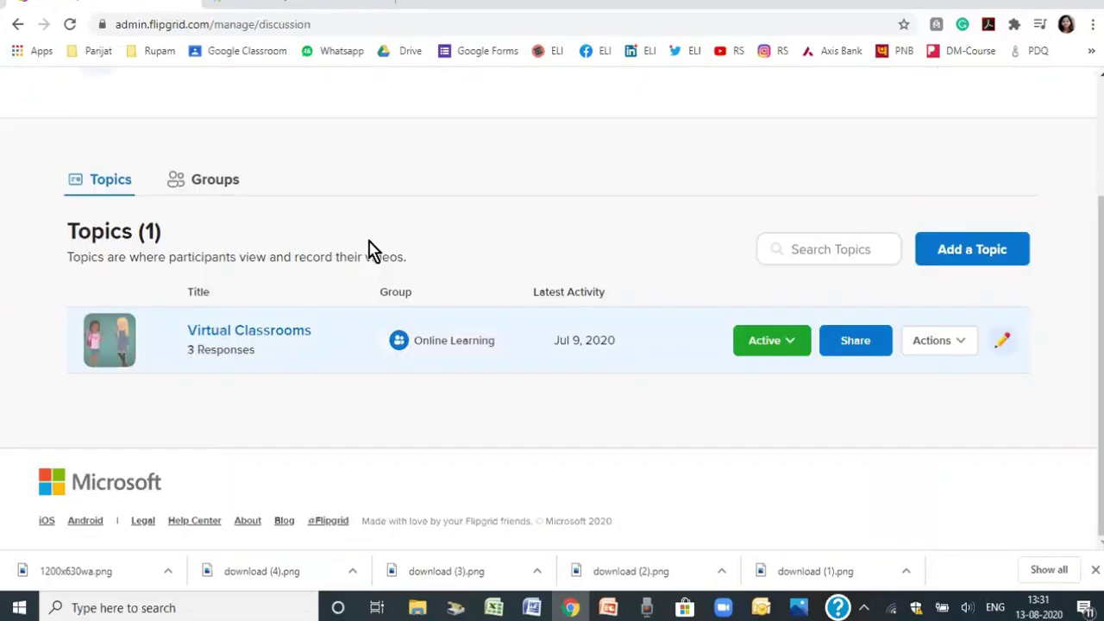
# Start a new topic and title it "Independence Day".
pyautogui.click(974, 251)
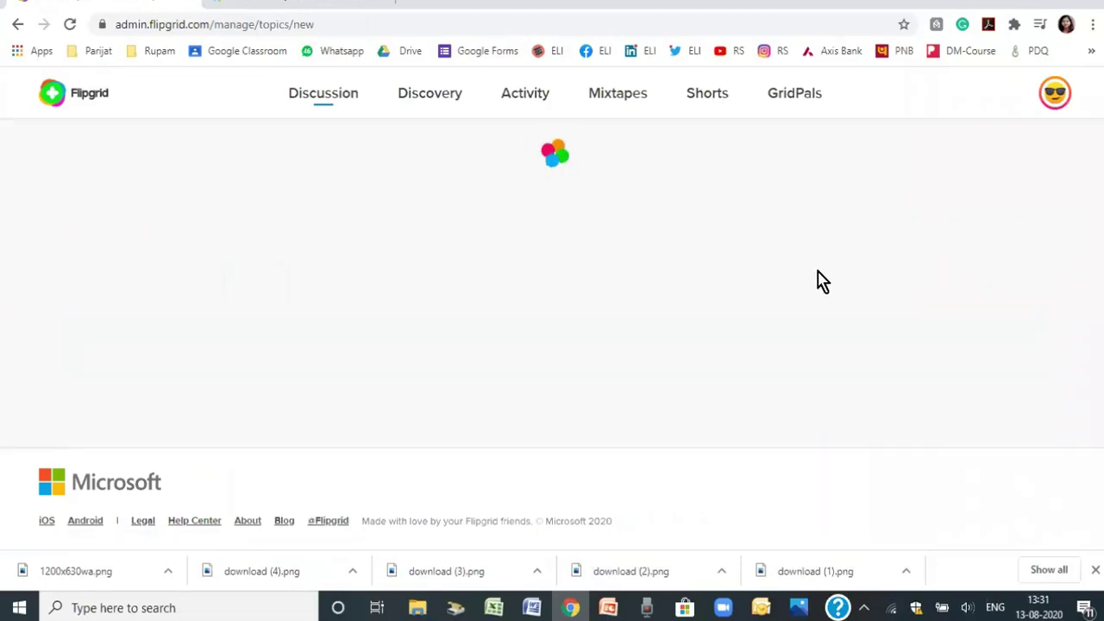
pyautogui.write('Independence')
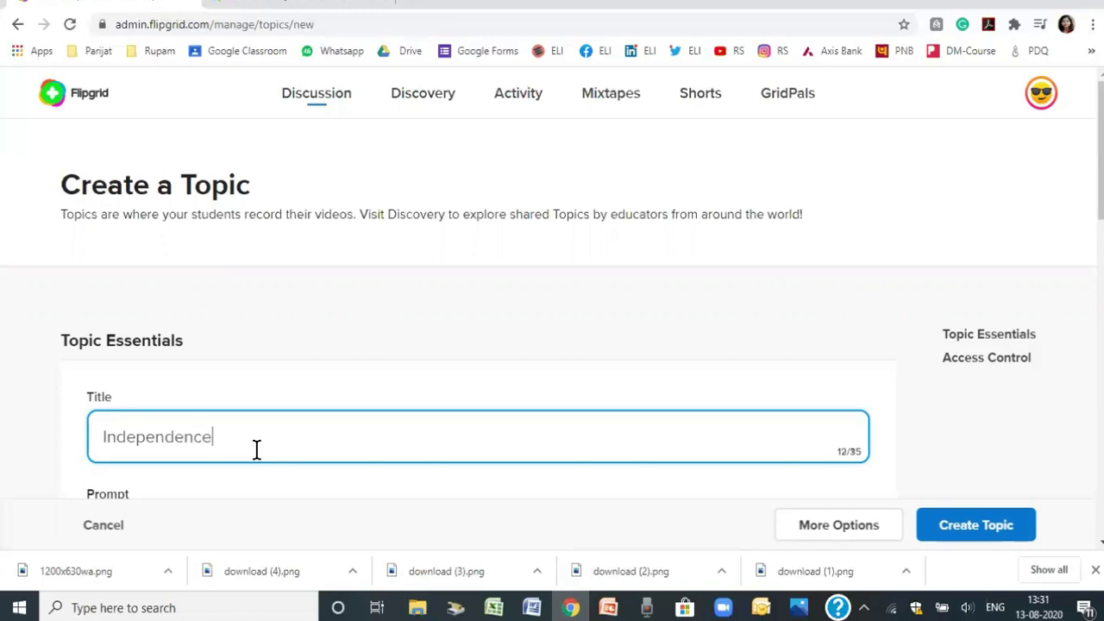
pyautogui.write(' Day')
# Set the prompt to "Think about how would you make the Independence Day celebrations more vibrant and meaningful. Keep in mind that it has to be done online.".
pyautogui.scroll(-3, 353, 417)
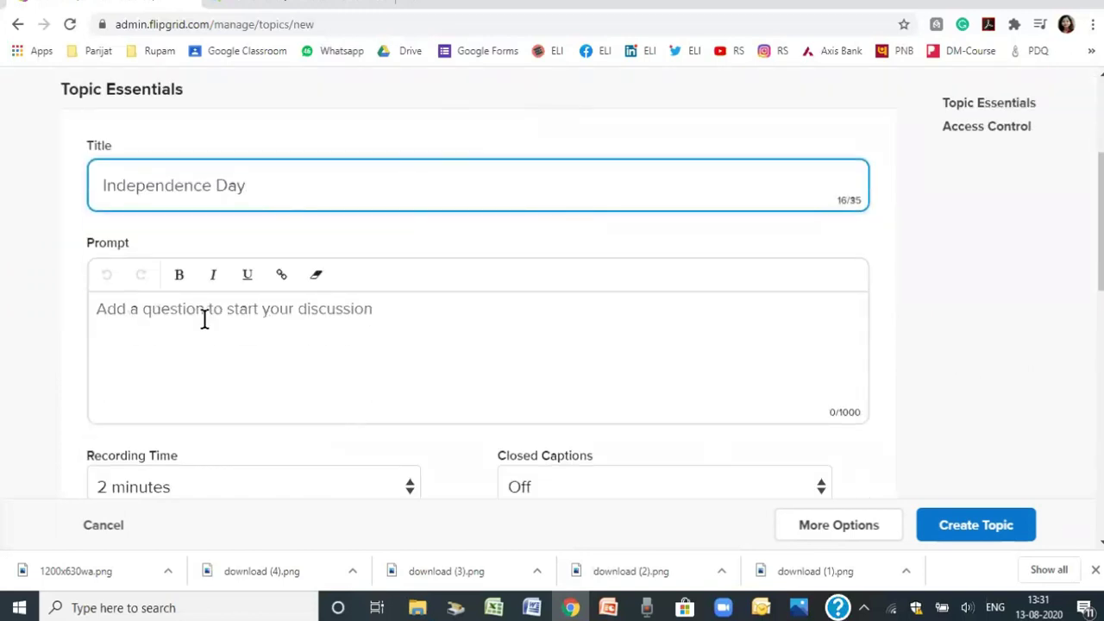
pyautogui.click(95, 311)
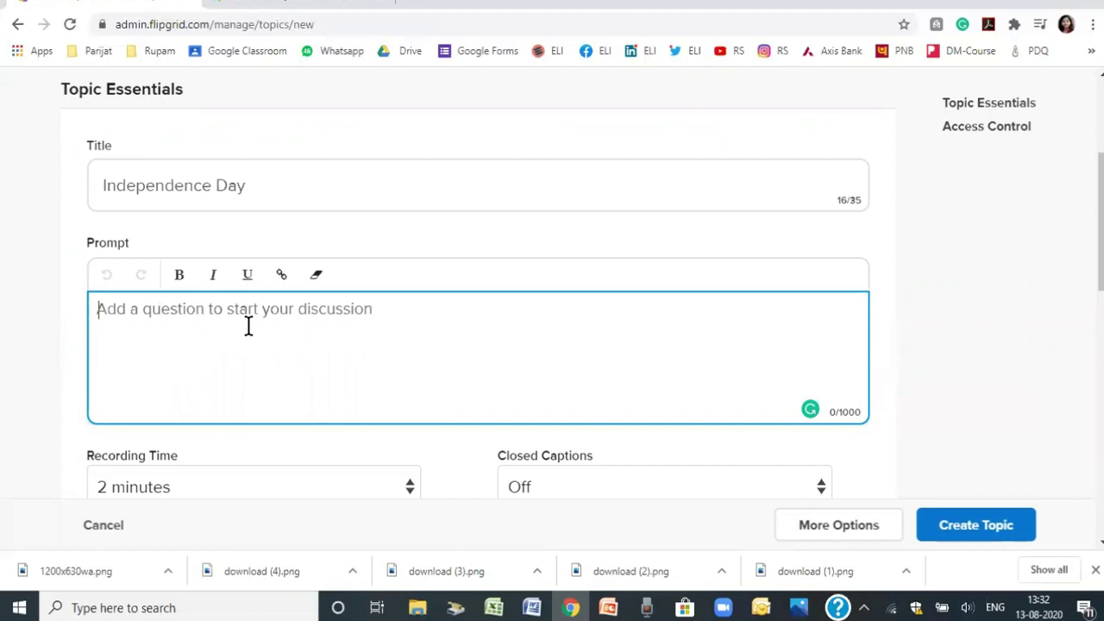
pyautogui.write('Think about how would you make the Independence Day celebrations more vibrant and meaningful. Keep in mind that it has to be done online.')
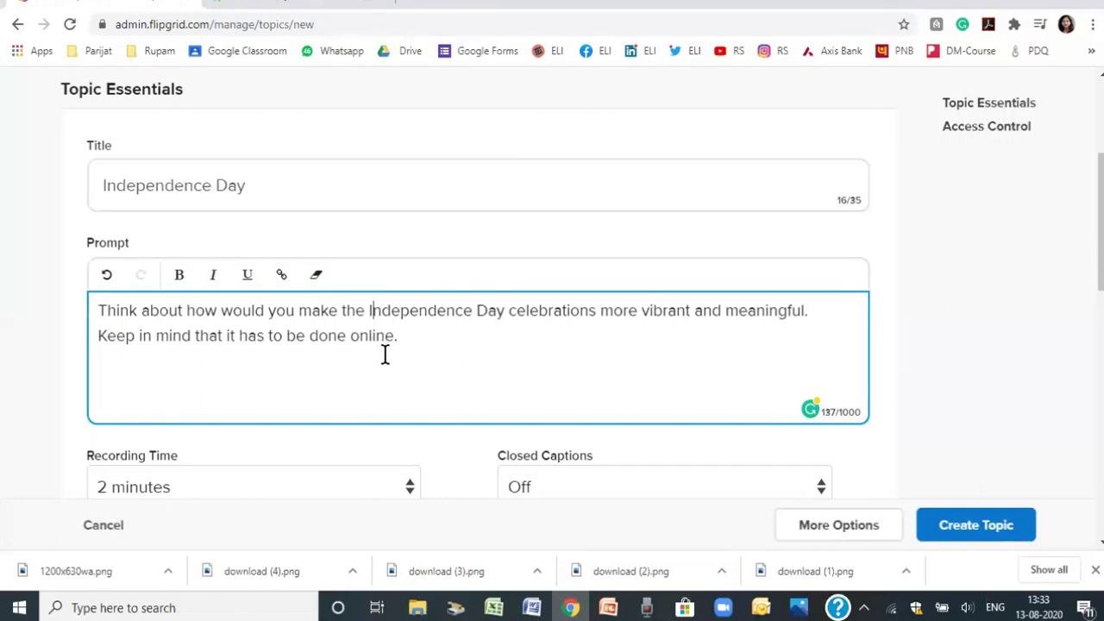
# Set the topic's recording time to 2 minutes and its closed captions to English (United Kingdom).
pyautogui.scroll(-1, 393, 357)
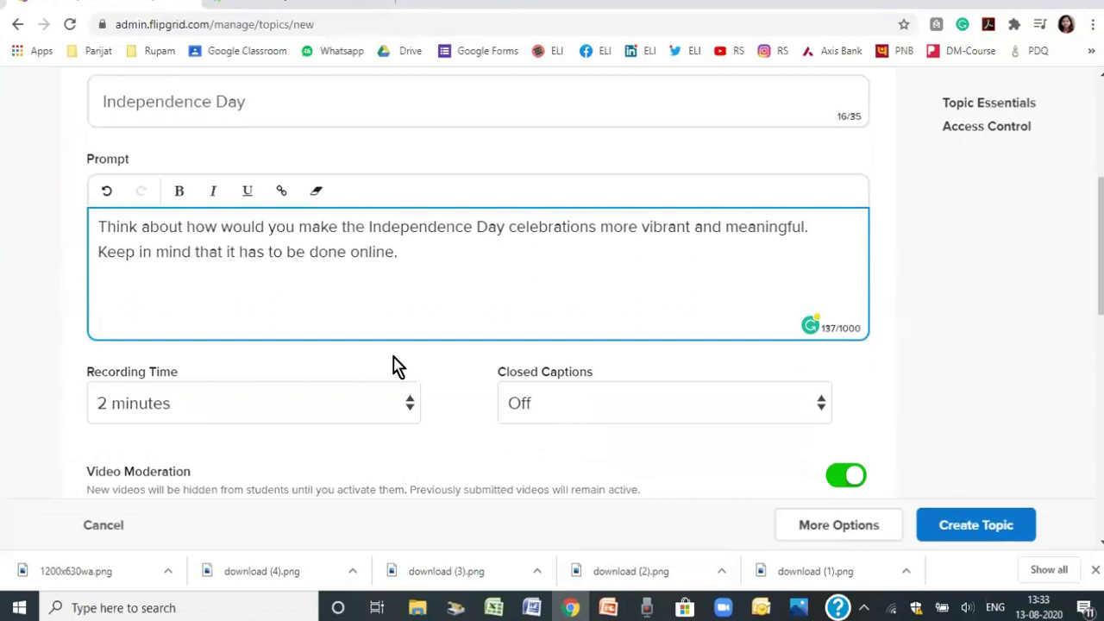
pyautogui.scroll(-1, 392, 365)
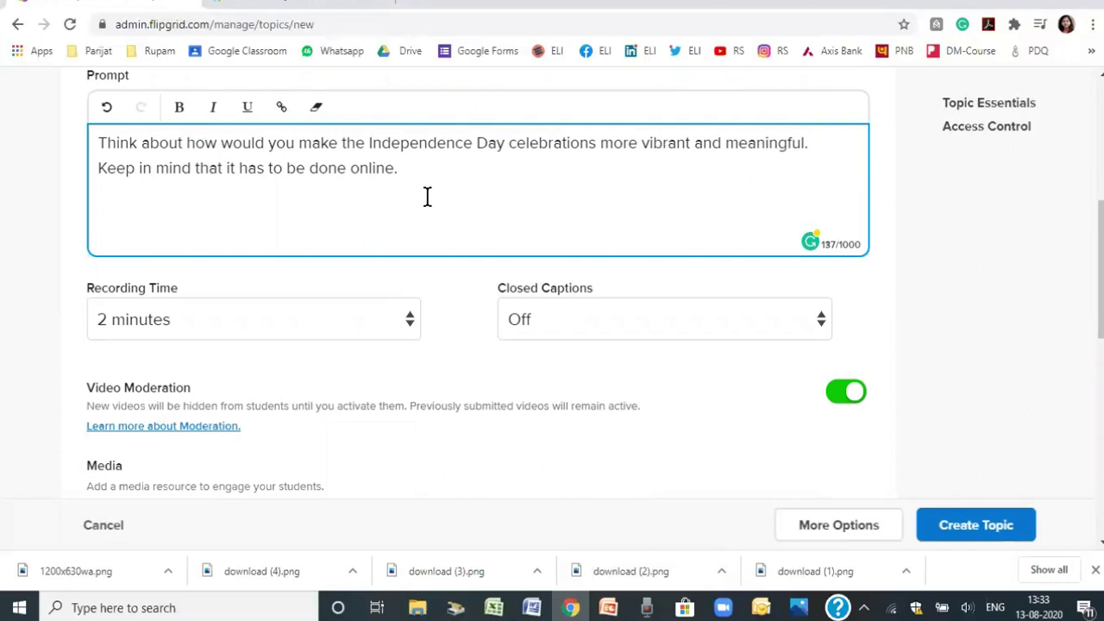
pyautogui.scroll(-1, 421, 208)
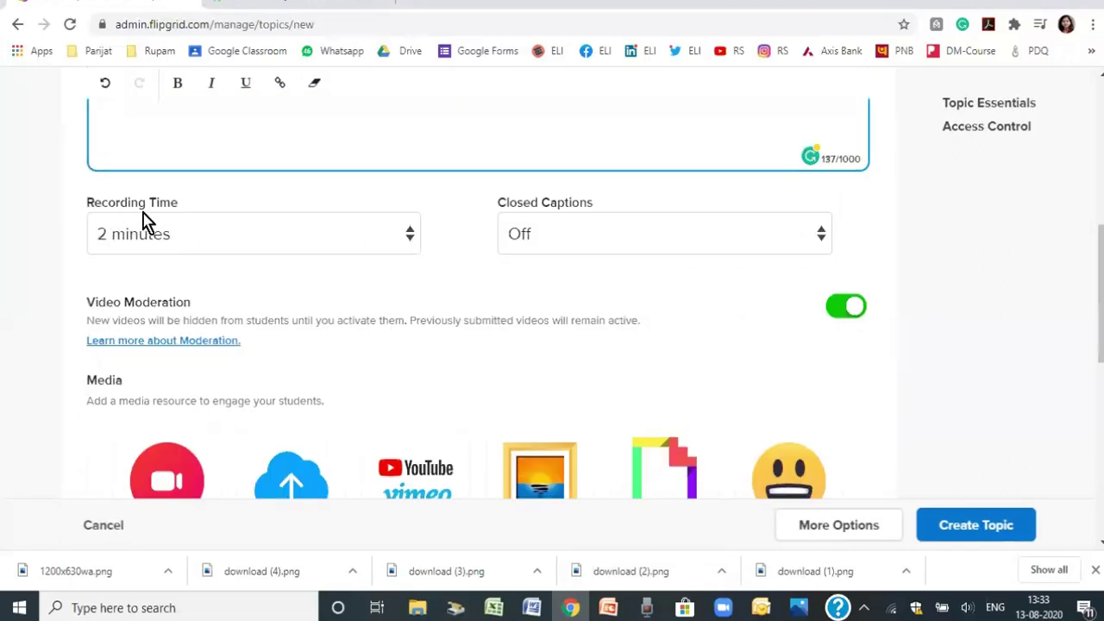
pyautogui.click(411, 239)
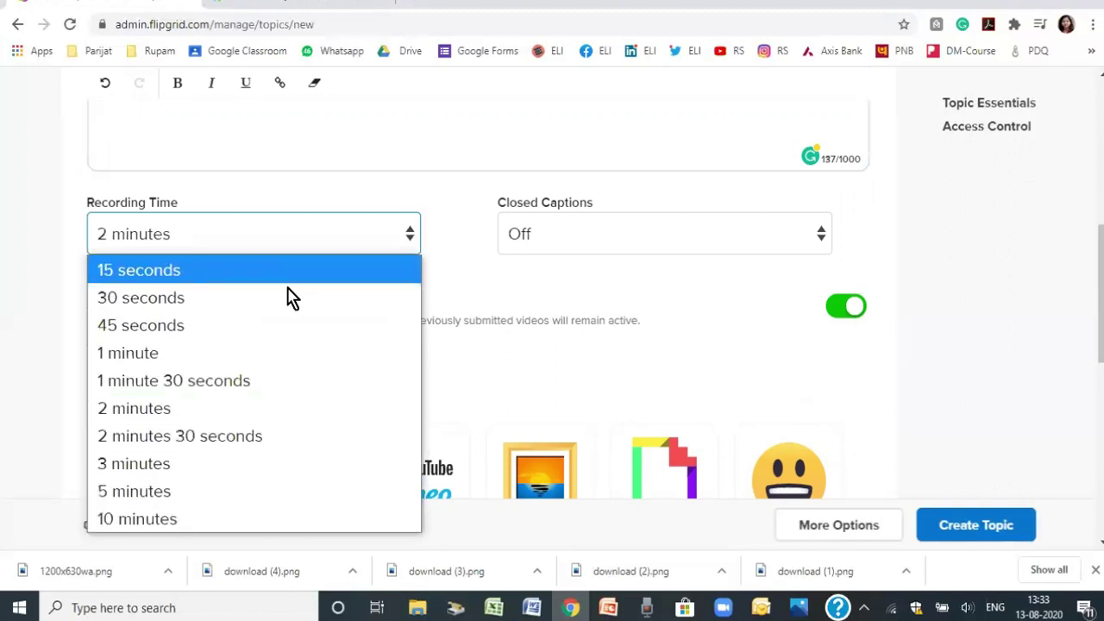
pyautogui.click(265, 416)
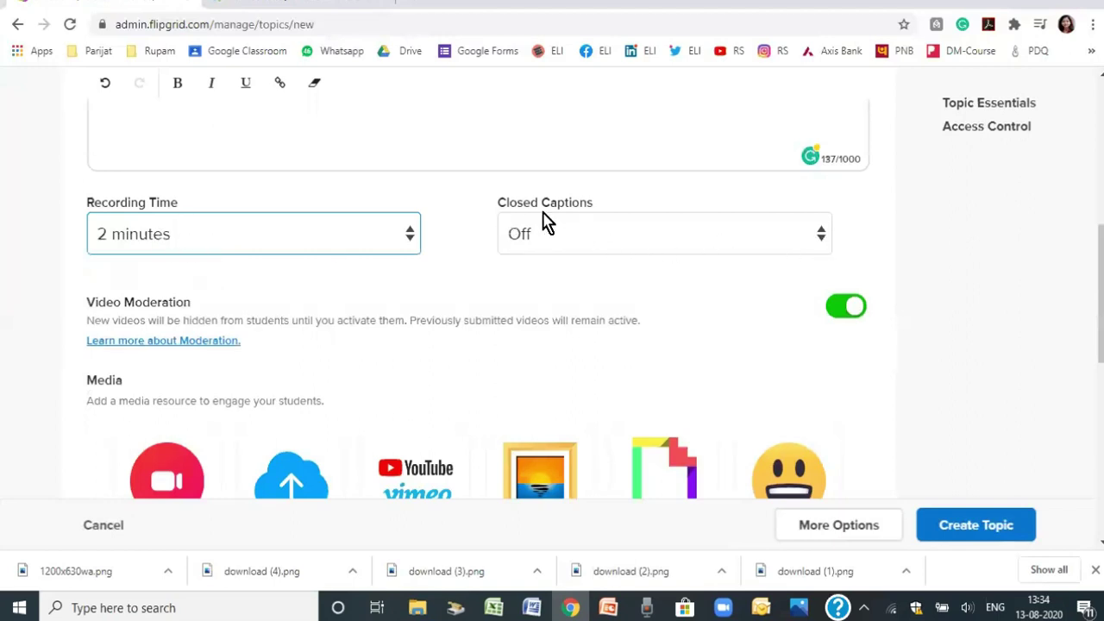
pyautogui.click(822, 241)
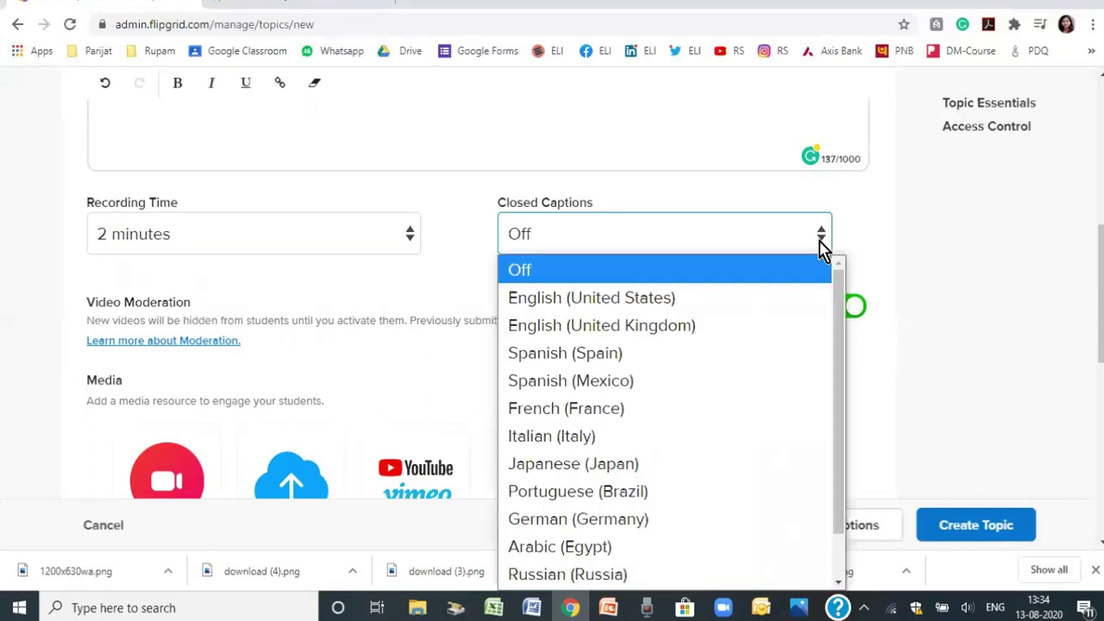
pyautogui.click(710, 334)
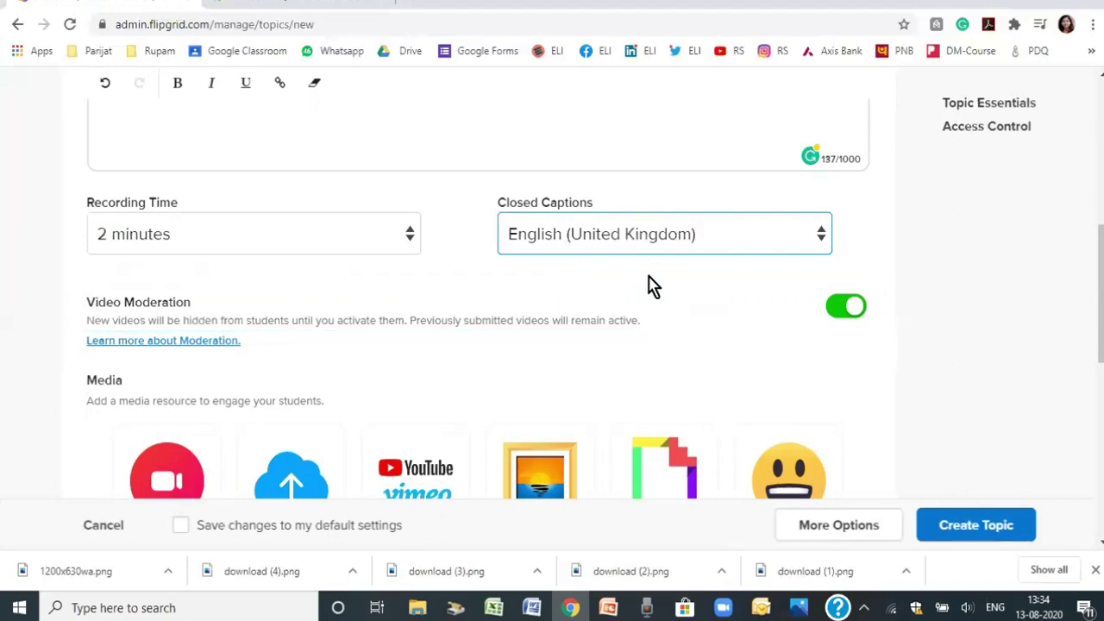
# Switch Video Moderation off and back on for the new topic.
pyautogui.scroll(-1, 653, 286)
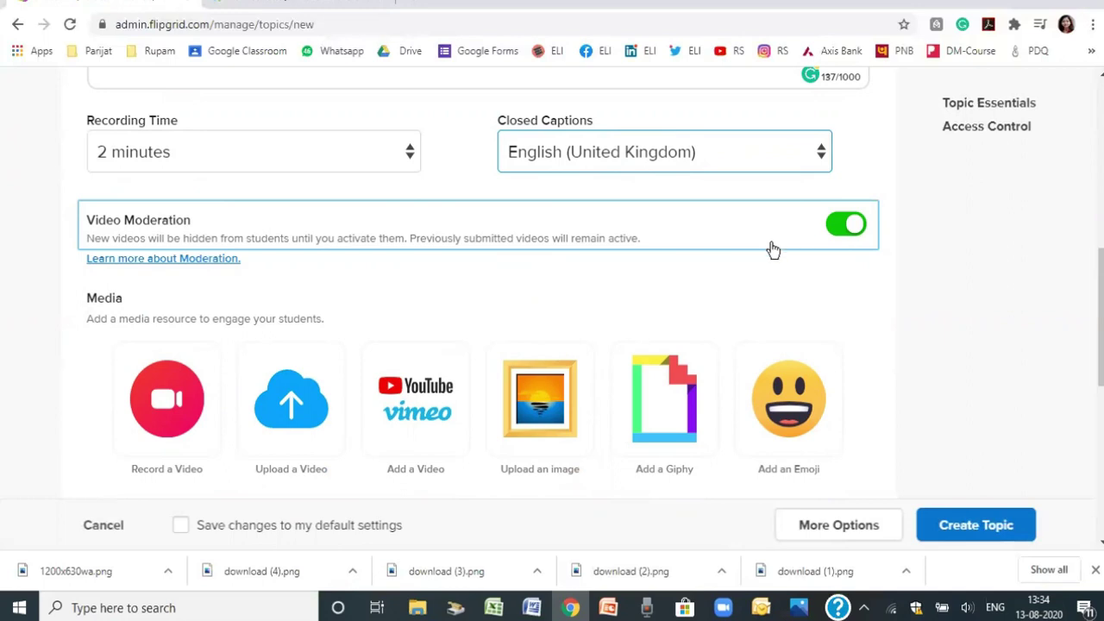
pyautogui.click(830, 227)
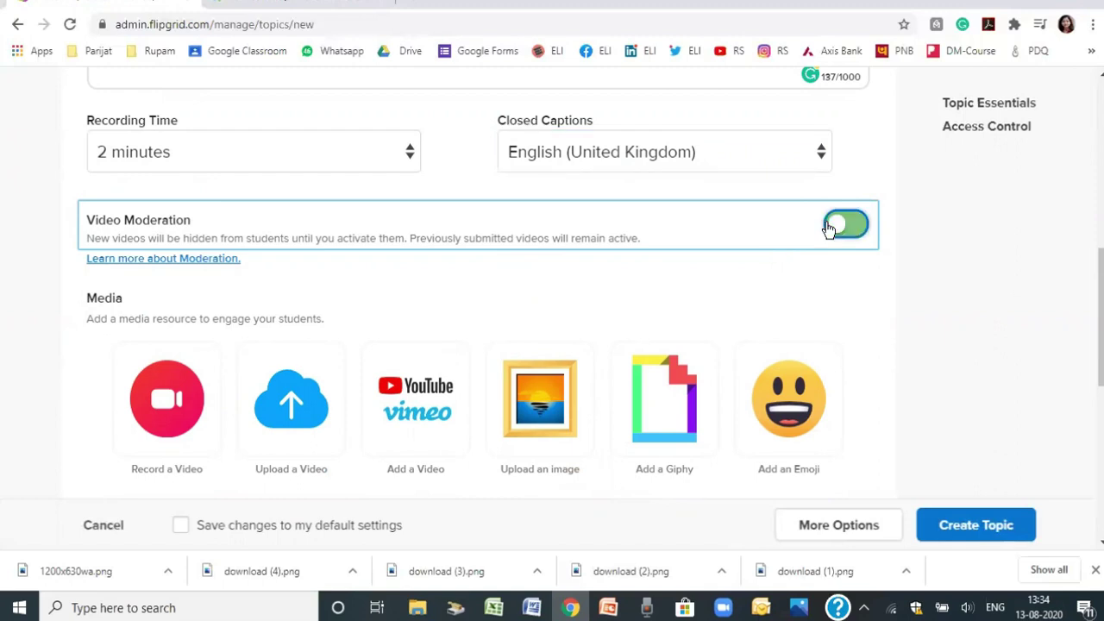
pyautogui.click(852, 233)
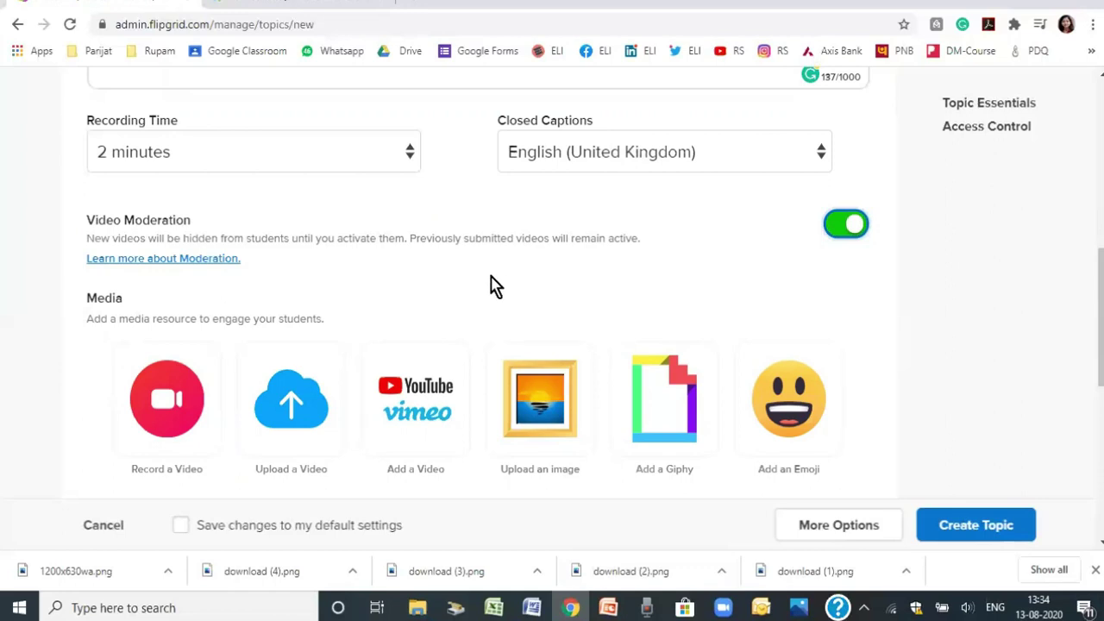
# Upload the Independence-Day-2020 image from the Desktop as the topic's media resource, keeping the default crop.
pyautogui.scroll(-2, 493, 286)
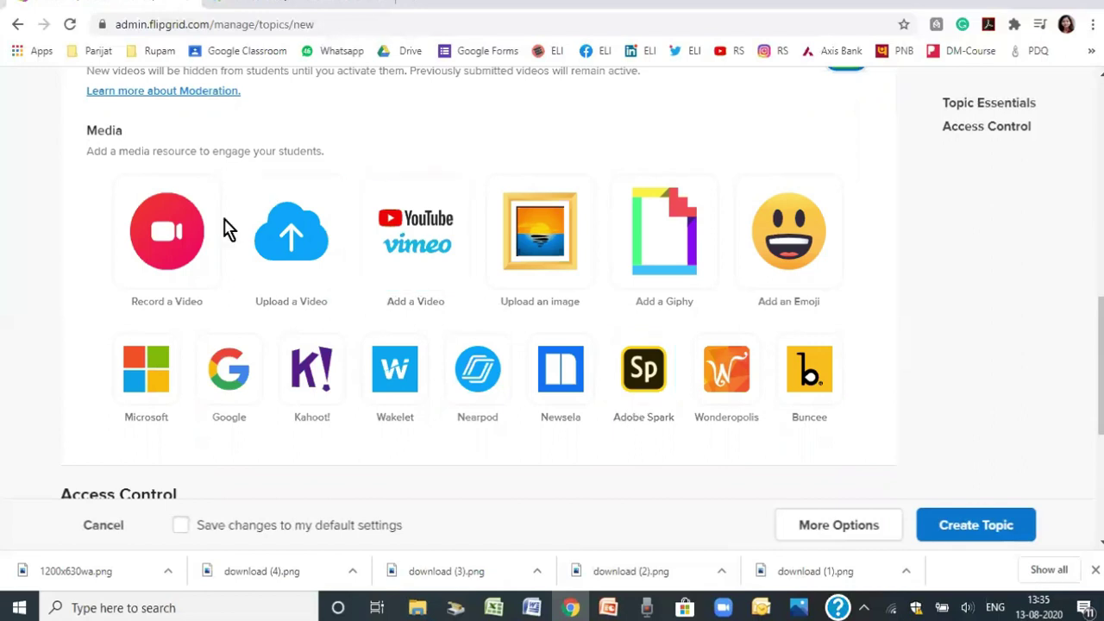
pyautogui.click(533, 244)
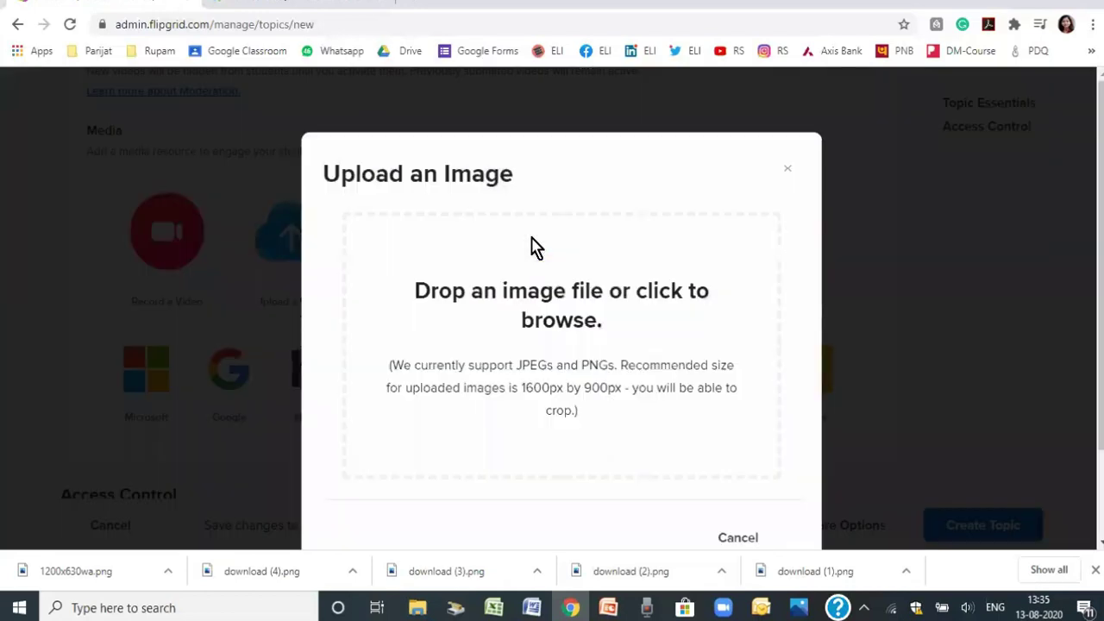
pyautogui.click(520, 295)
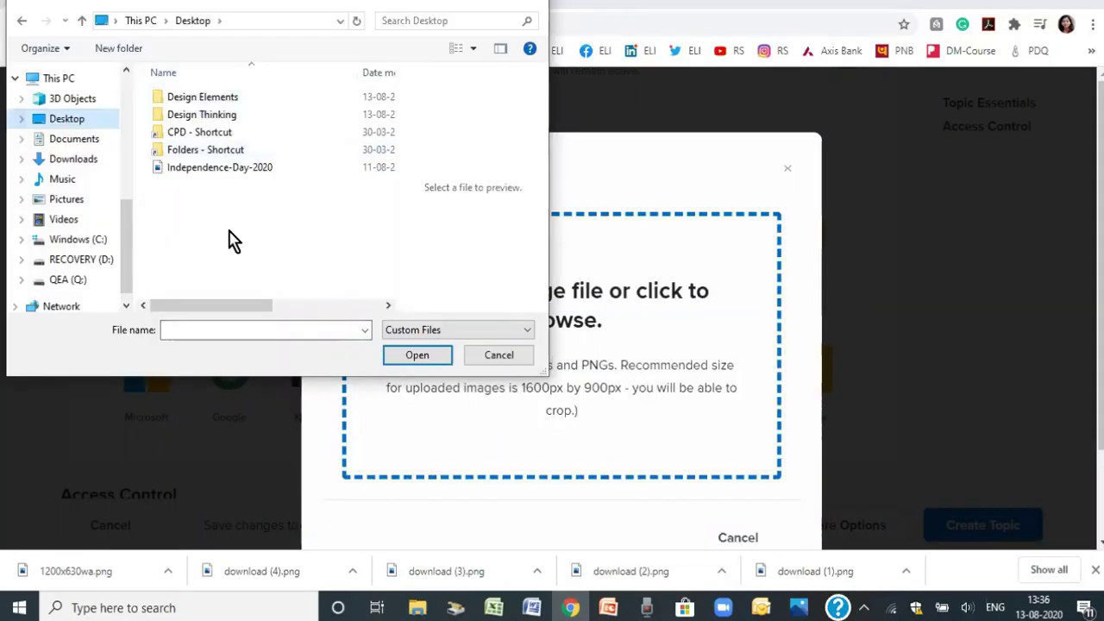
pyautogui.click(202, 169)
pyautogui.click(418, 356)
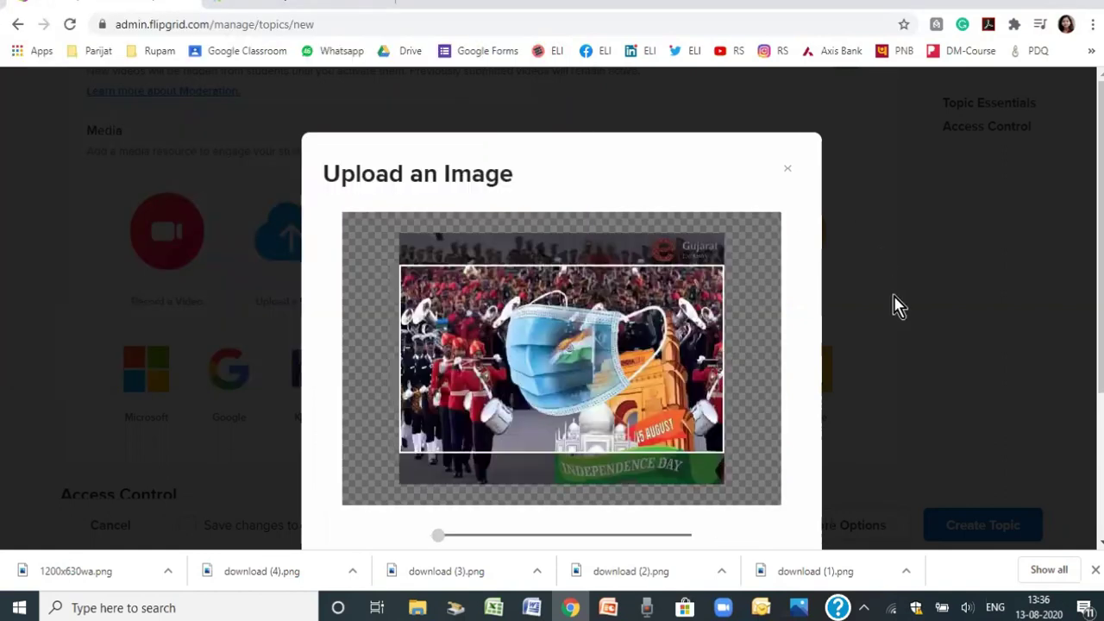
pyautogui.click(894, 303)
# Review the new topic's attached image, title, prompt and recording settings.
pyautogui.scroll(3, 518, 341)
pyautogui.scroll(-2, 505, 349)
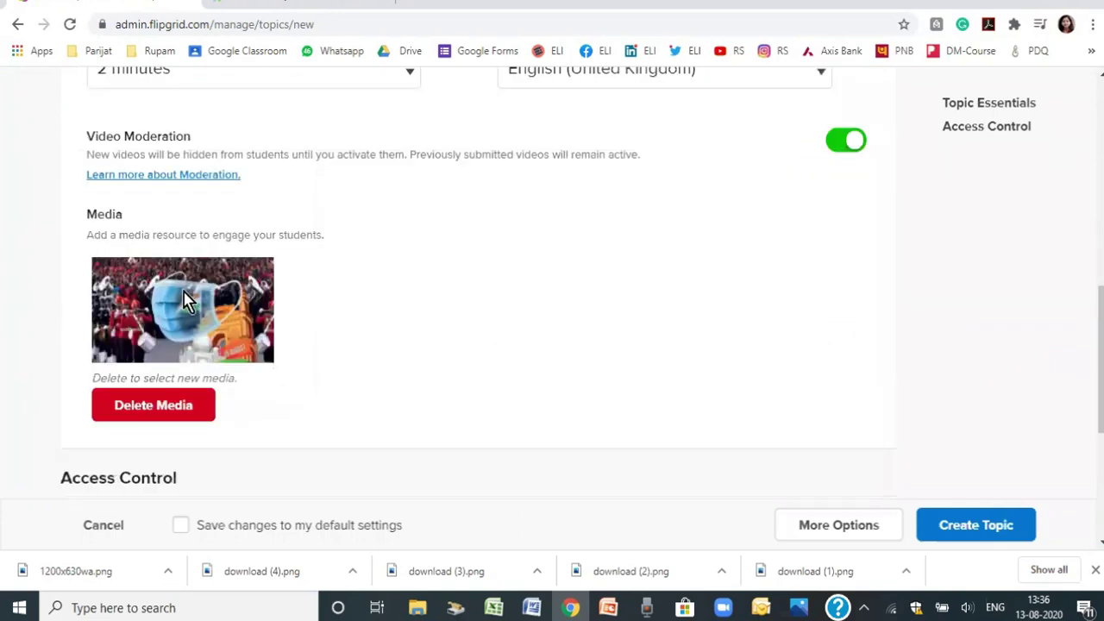
pyautogui.scroll(3, 609, 302)
pyautogui.scroll(3, 606, 299)
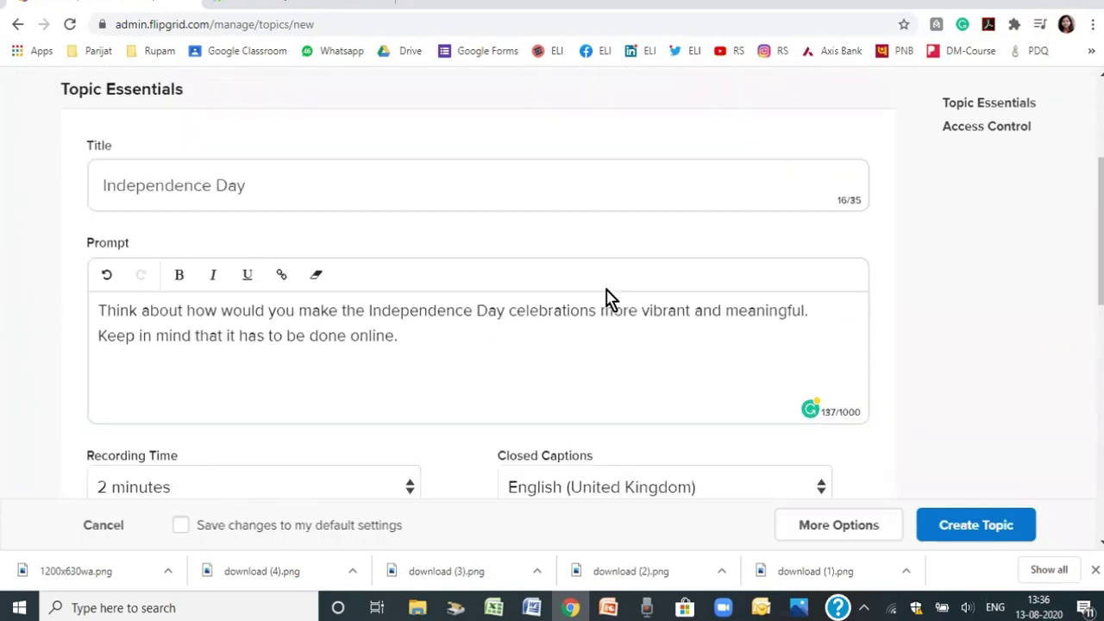
pyautogui.scroll(-4, 433, 257)
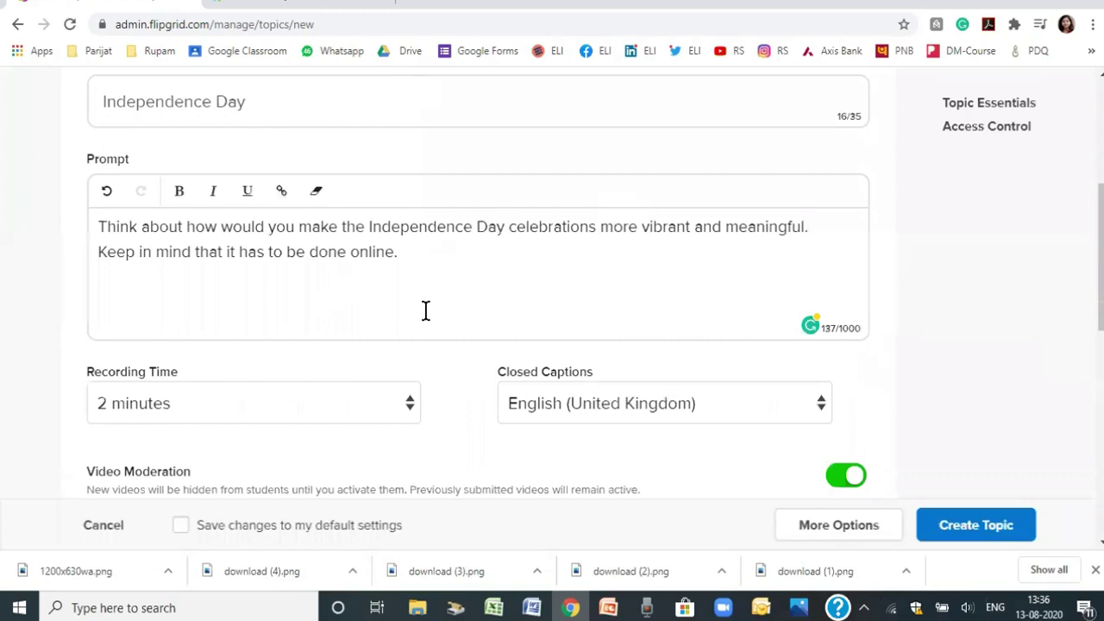
# Switch the topic's access control to Private and look through the Student Email, Student Username and guest password options.
pyautogui.scroll(-4, 647, 319)
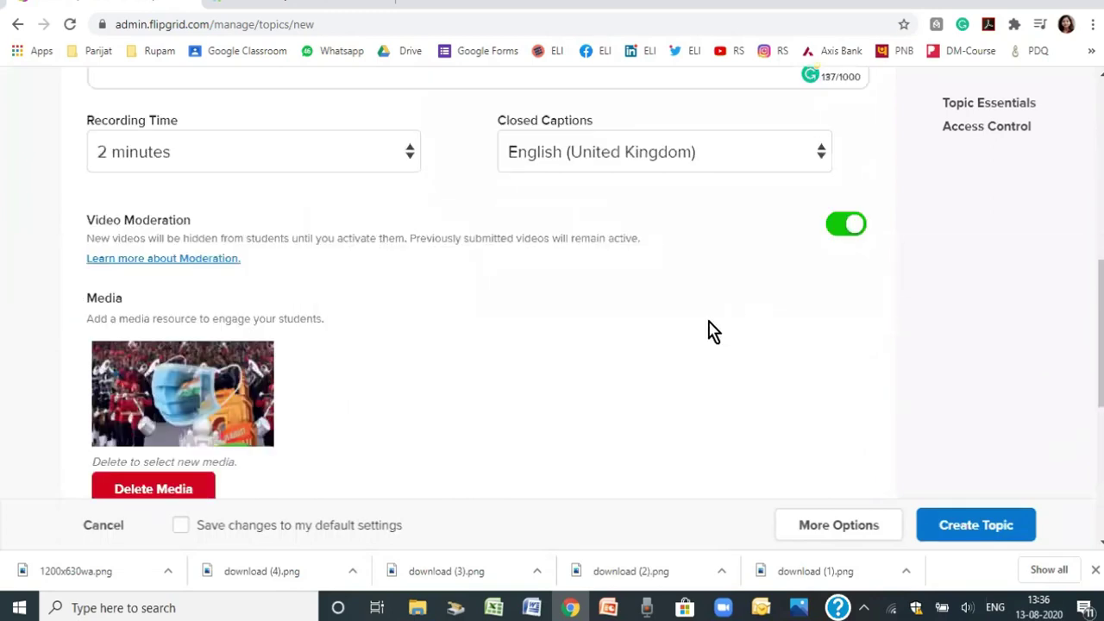
pyautogui.scroll(1, 320, 230)
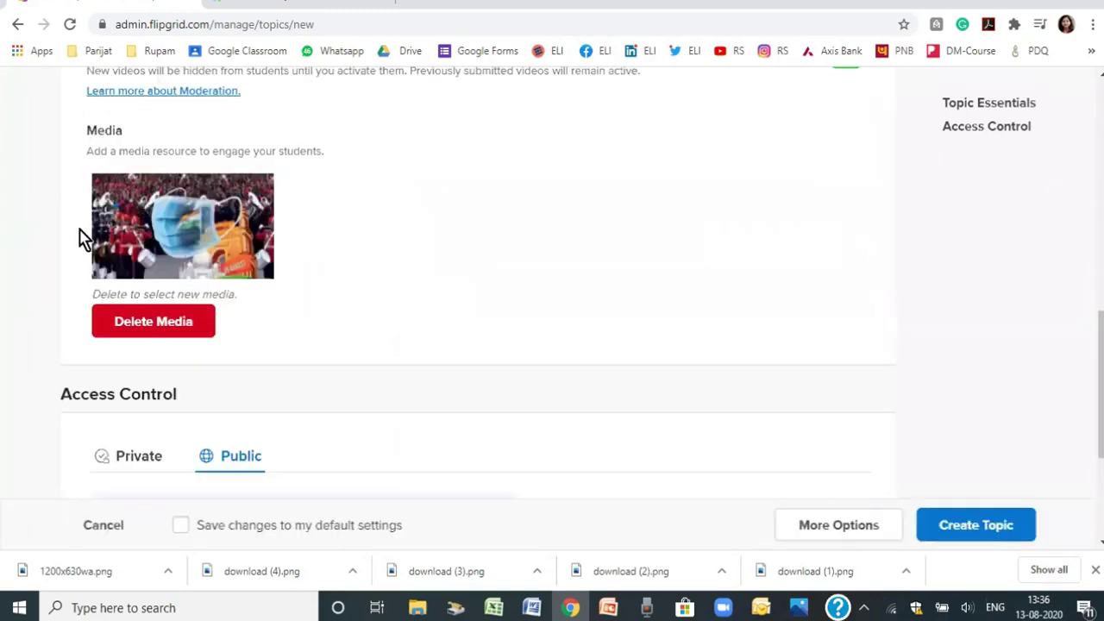
pyautogui.scroll(-3, 371, 270)
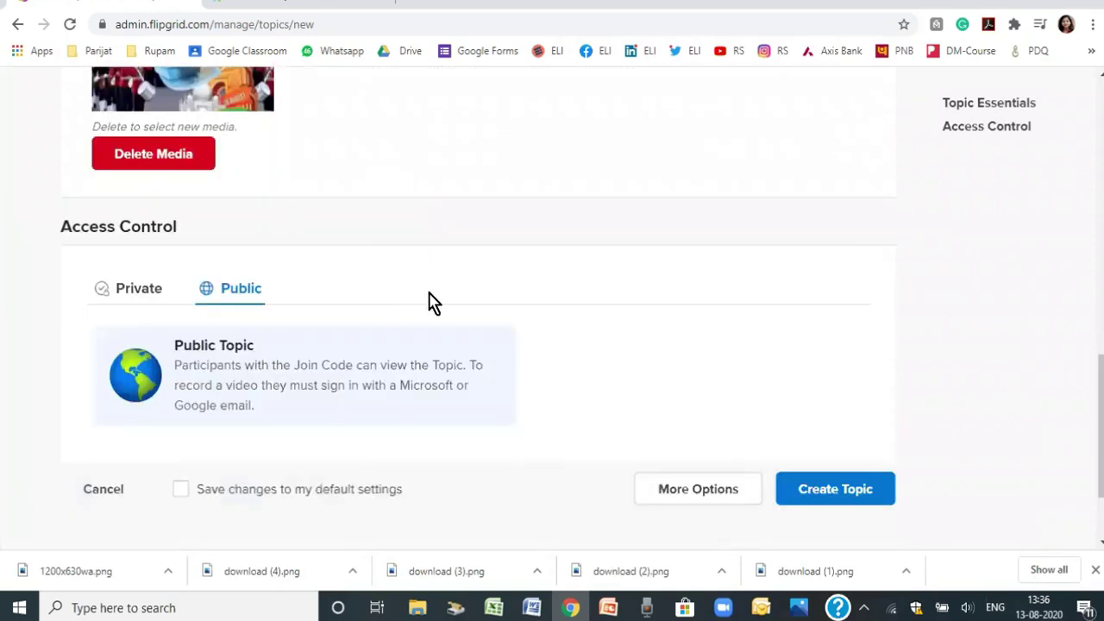
pyautogui.scroll(-1, 635, 332)
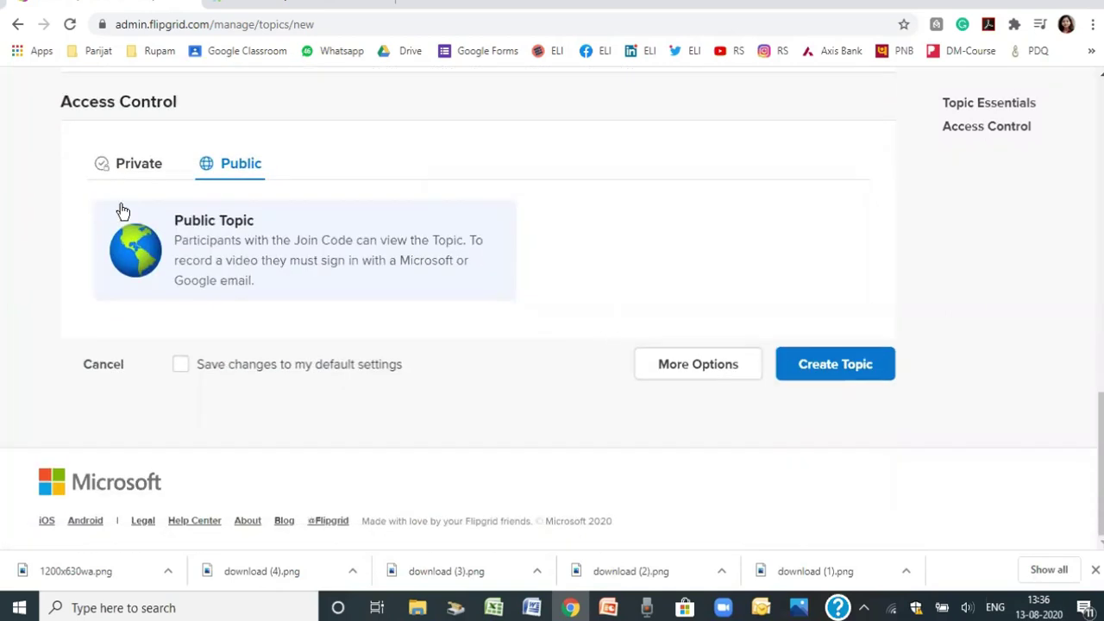
pyautogui.click(117, 166)
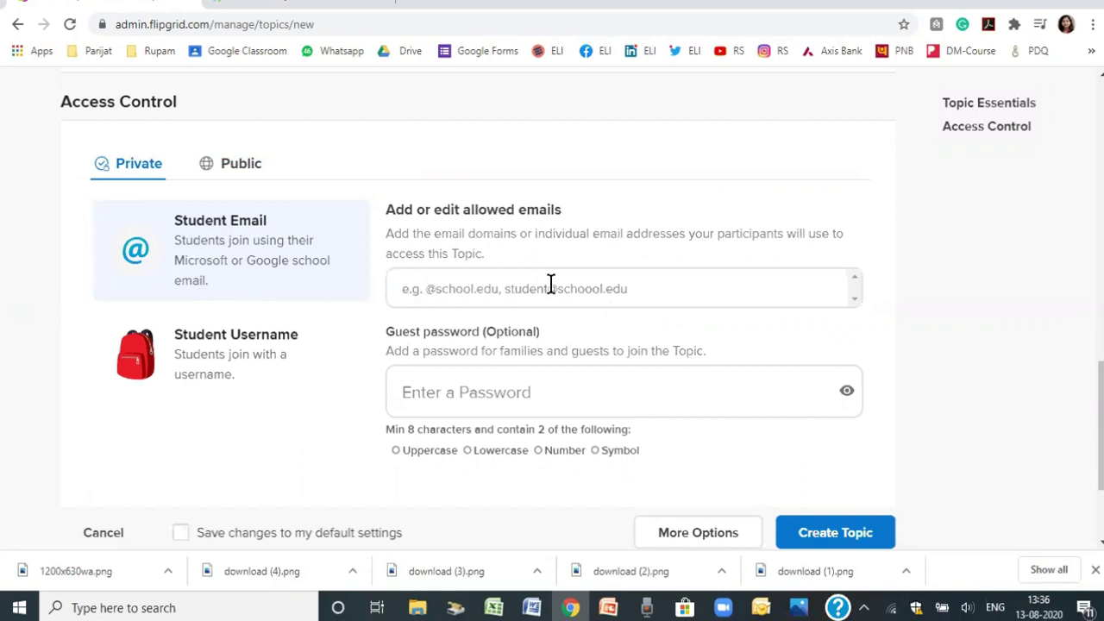
pyautogui.click(210, 352)
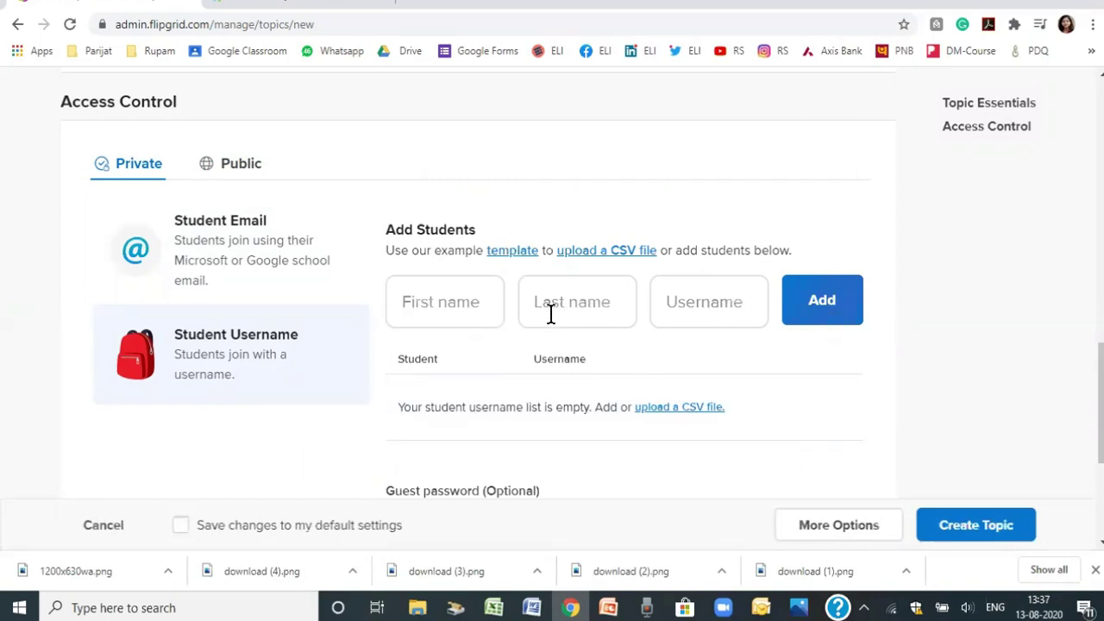
pyautogui.scroll(-1, 545, 328)
pyautogui.scroll(-1, 541, 347)
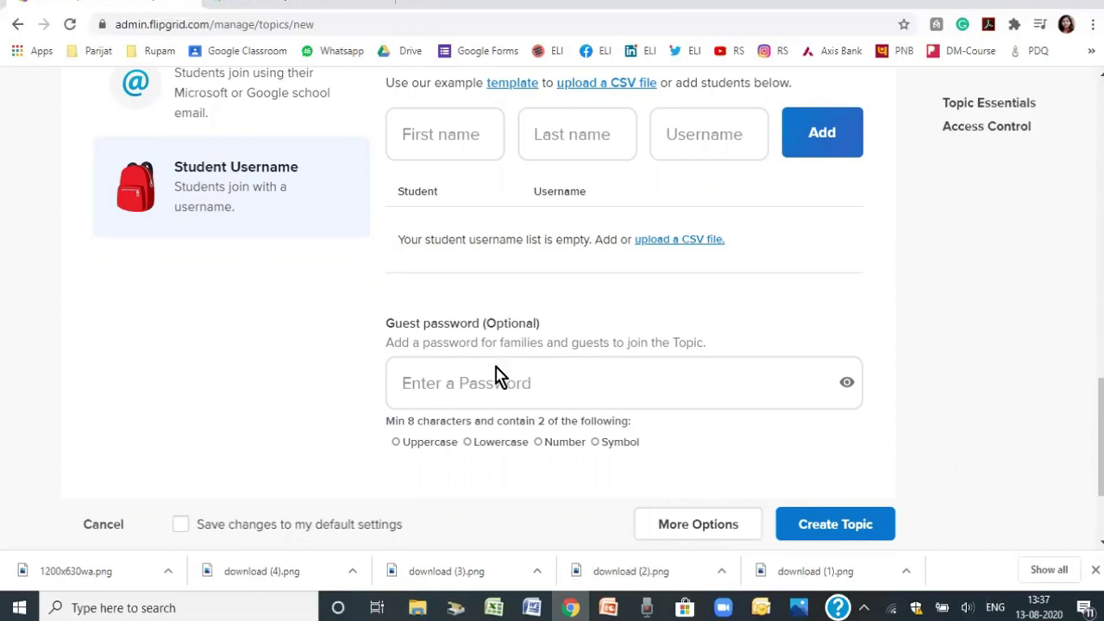
pyautogui.scroll(3, 499, 377)
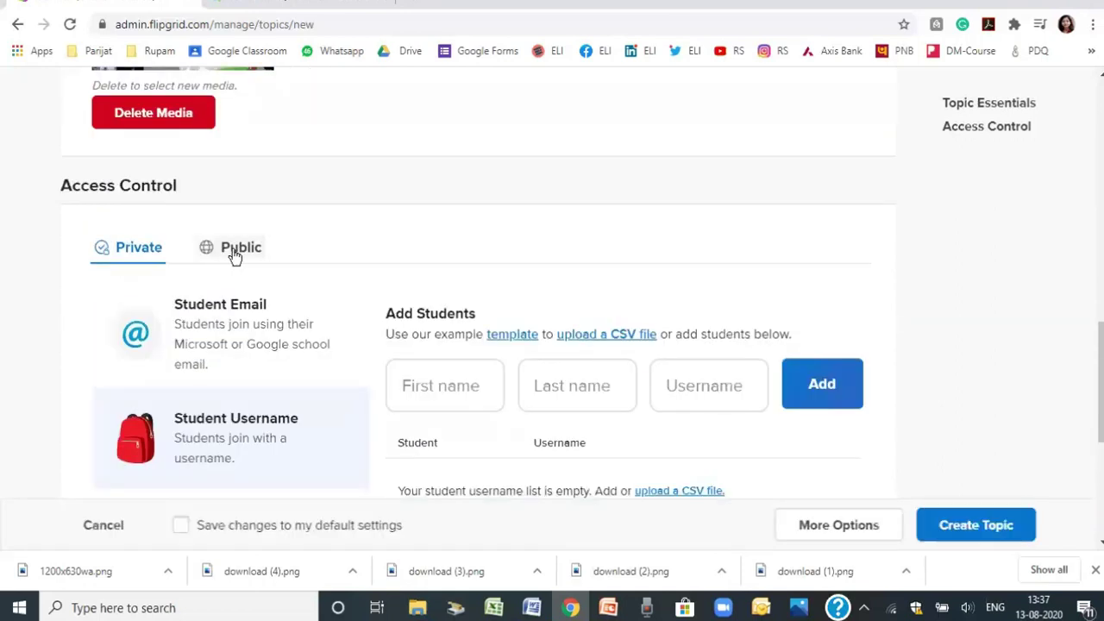
# Set the topic's access control to Public and create the topic.
pyautogui.click(235, 254)
pyautogui.scroll(-1, 512, 301)
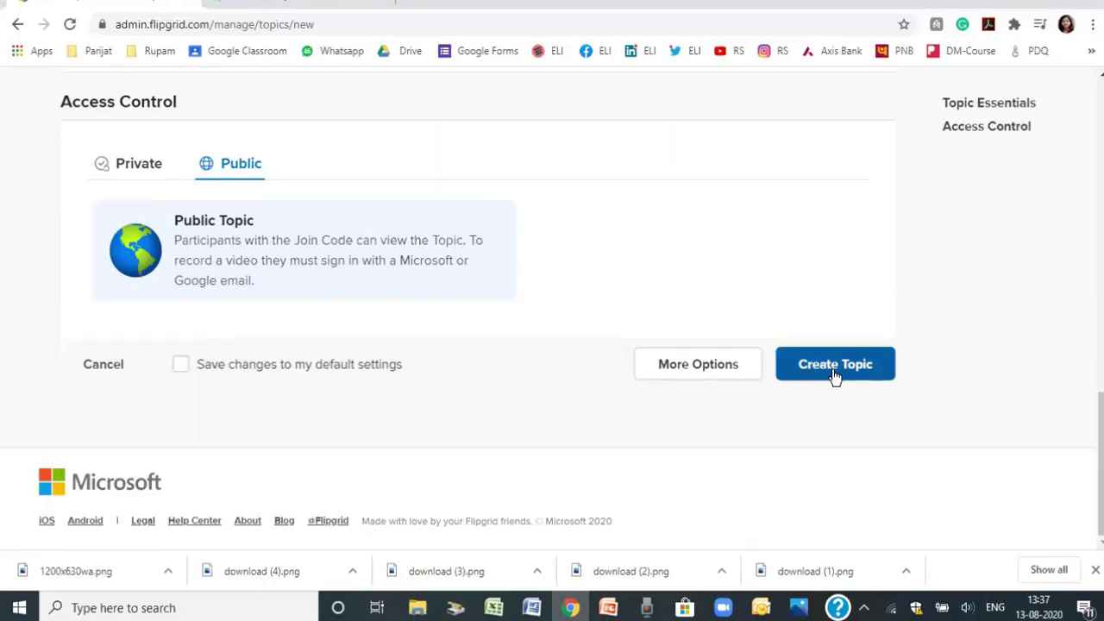
pyautogui.click(836, 366)
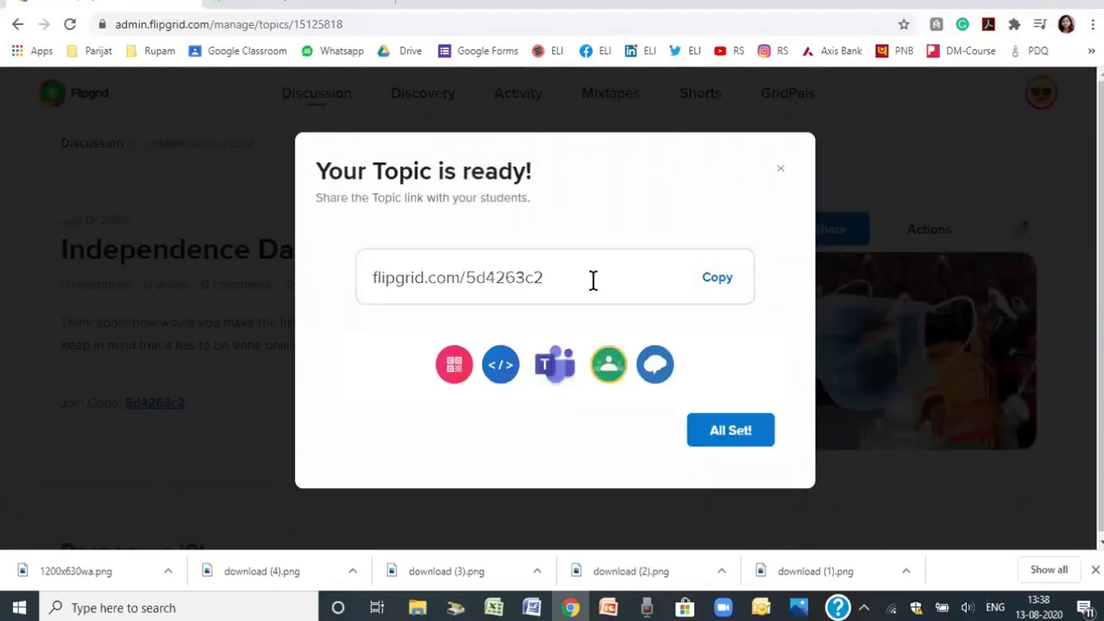
# Copy the new topic's share link and close the sharing dialog to return to the topic details.
pyautogui.click(717, 278)
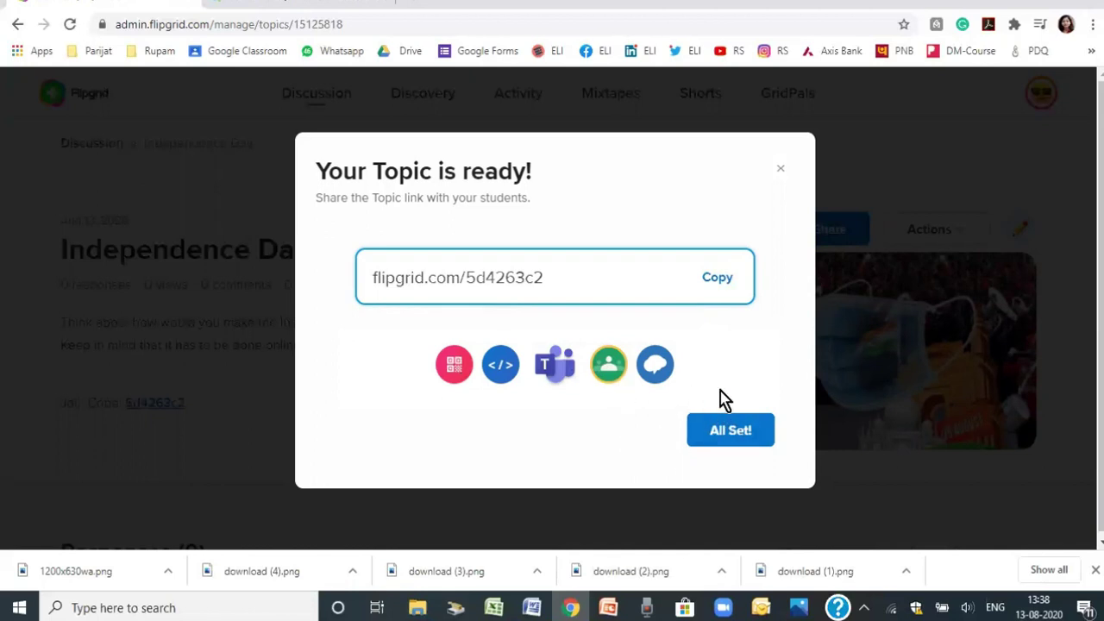
pyautogui.press('Escape')
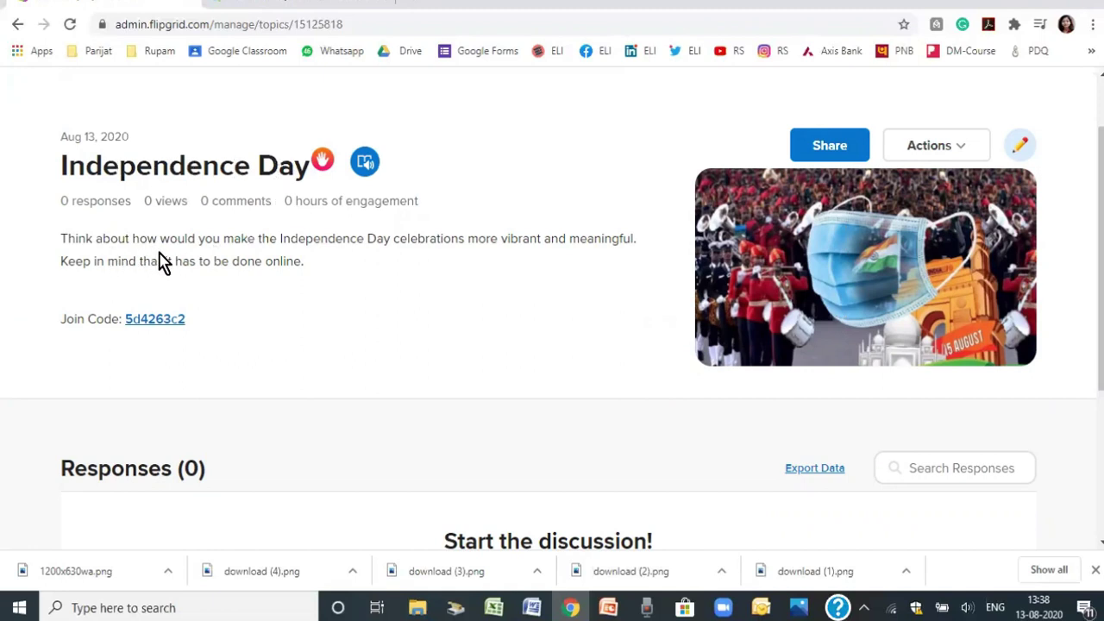
pyautogui.scroll(-1, 529, 326)
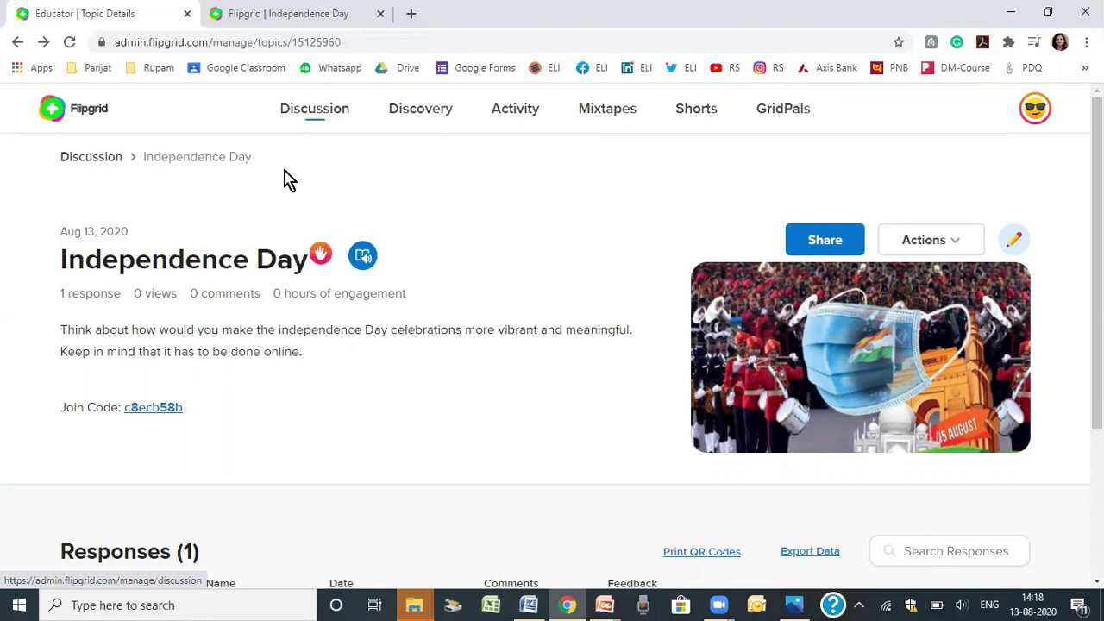
# Open the Independence Day topic's student view from its join code and look over the prompt and responses area.
pyautogui.click(158, 408)
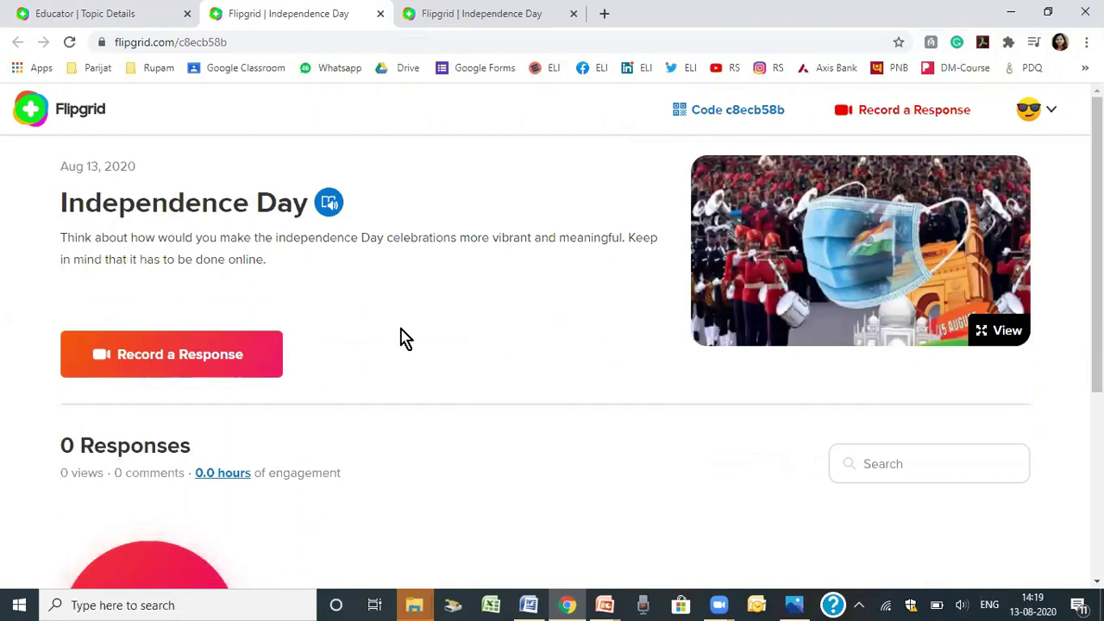
pyautogui.scroll(-1, 505, 343)
pyautogui.scroll(1, 506, 343)
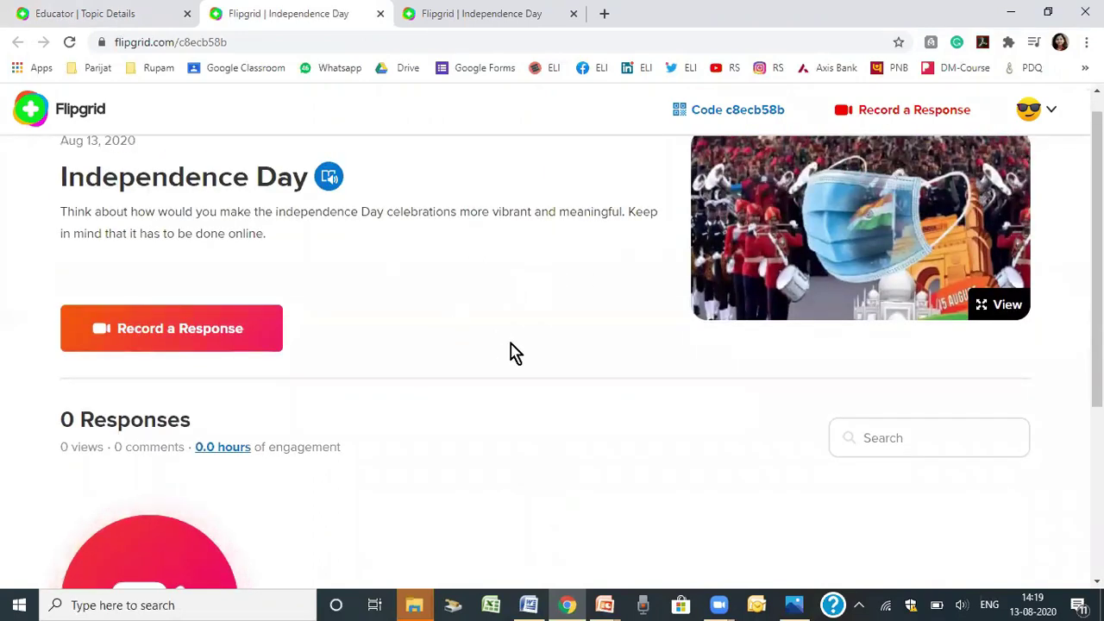
pyautogui.scroll(-2, 513, 352)
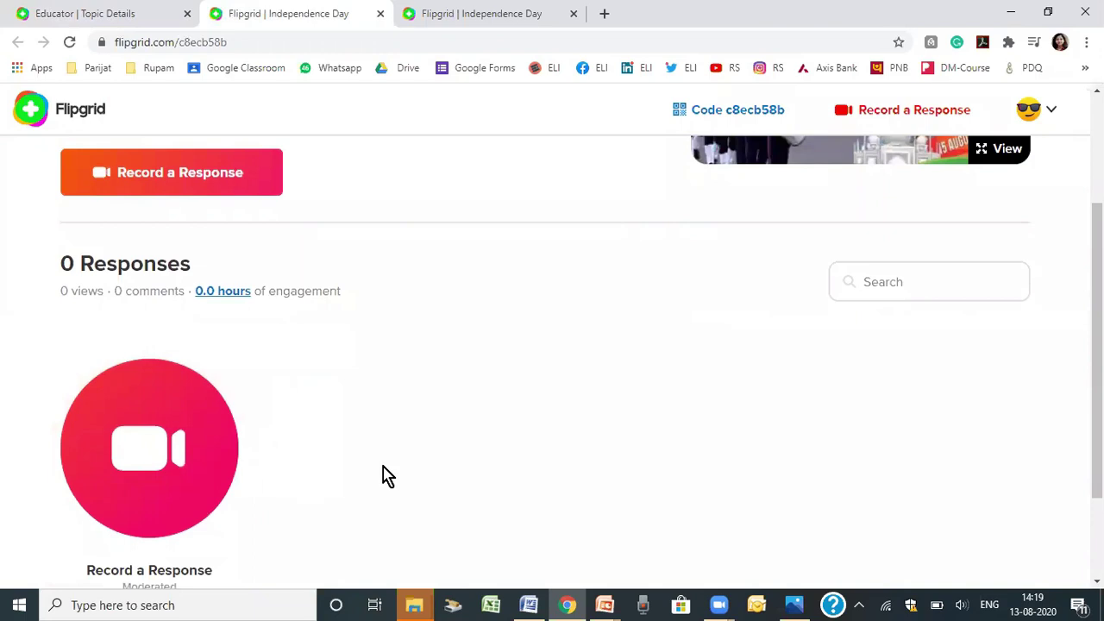
# Start a response to the topic, joining the discussion with a Google account.
pyautogui.click(170, 468)
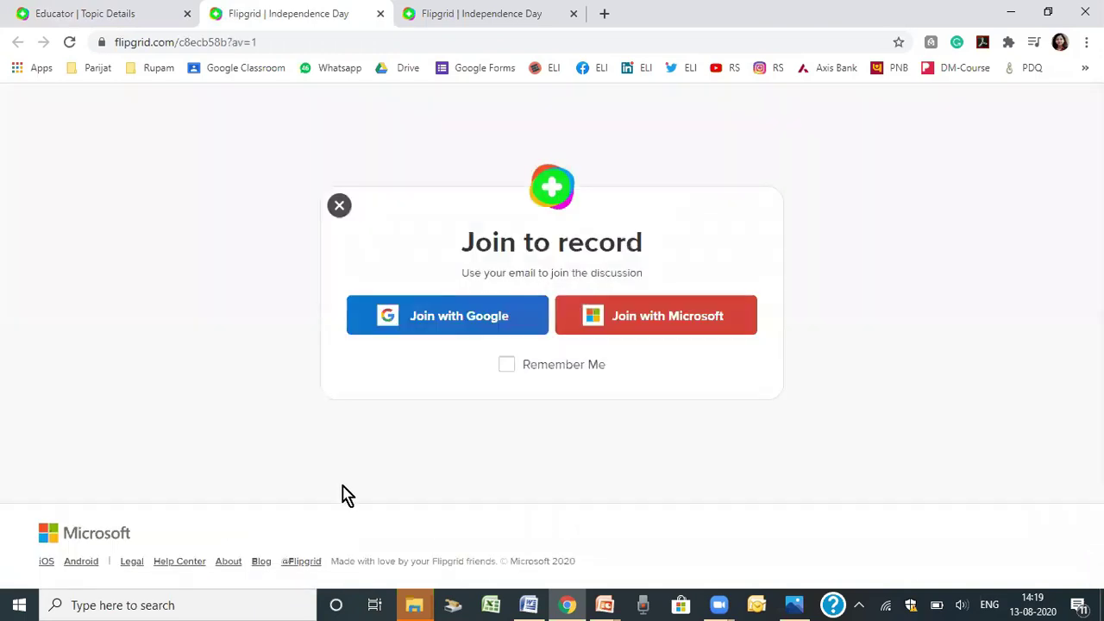
pyautogui.click(454, 318)
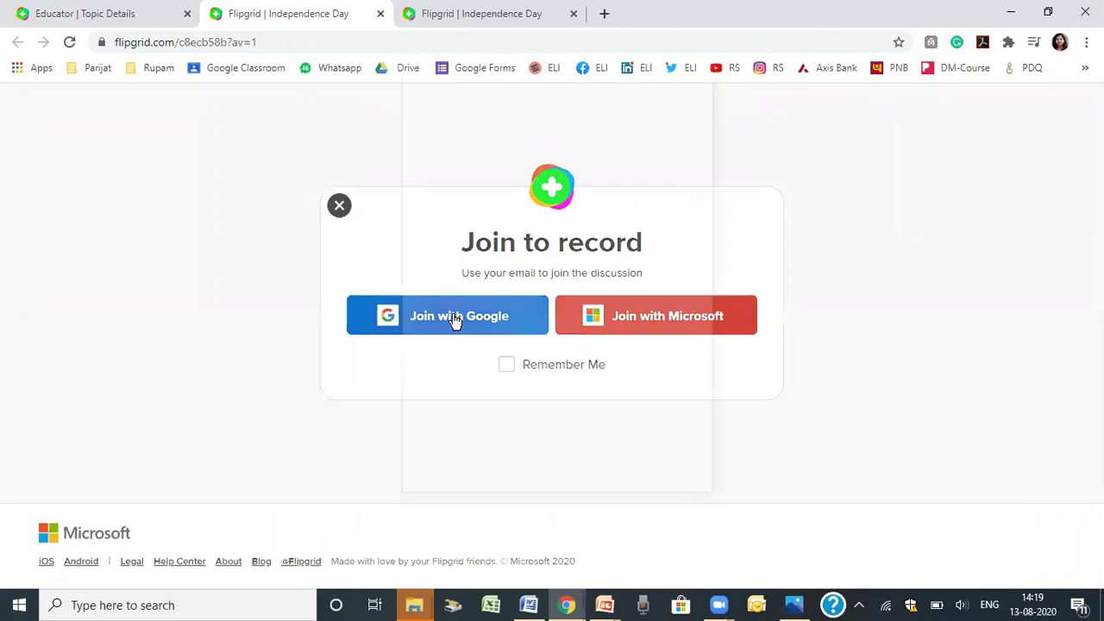
pyautogui.click(503, 257)
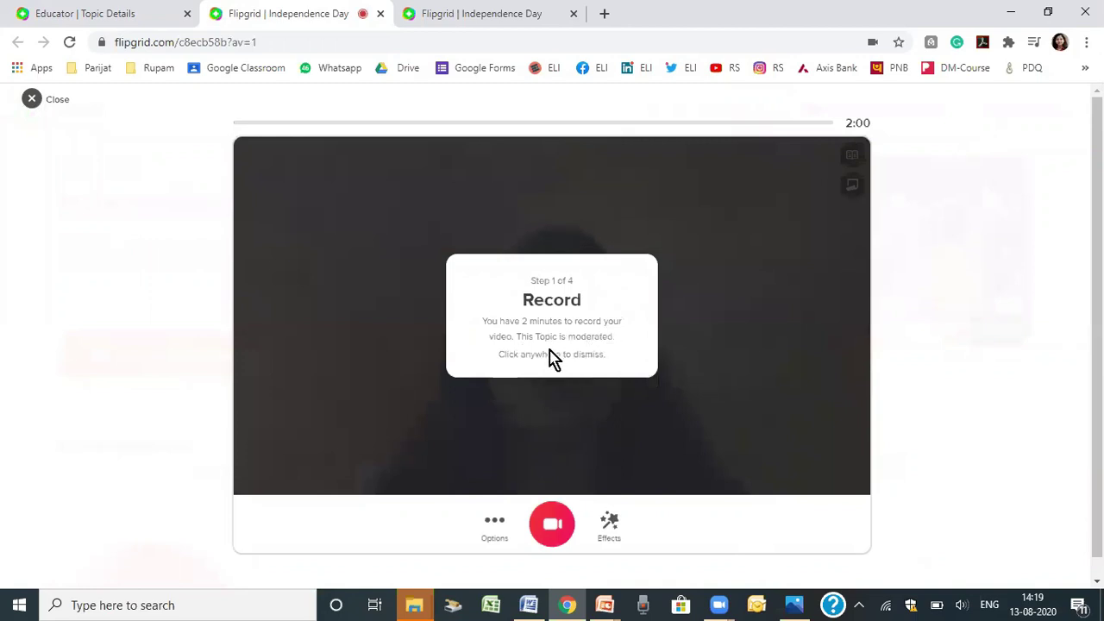
# Record a video response with the mirror option applied, show the available effects, and continue to the selfie stage.
pyautogui.click(552, 526)
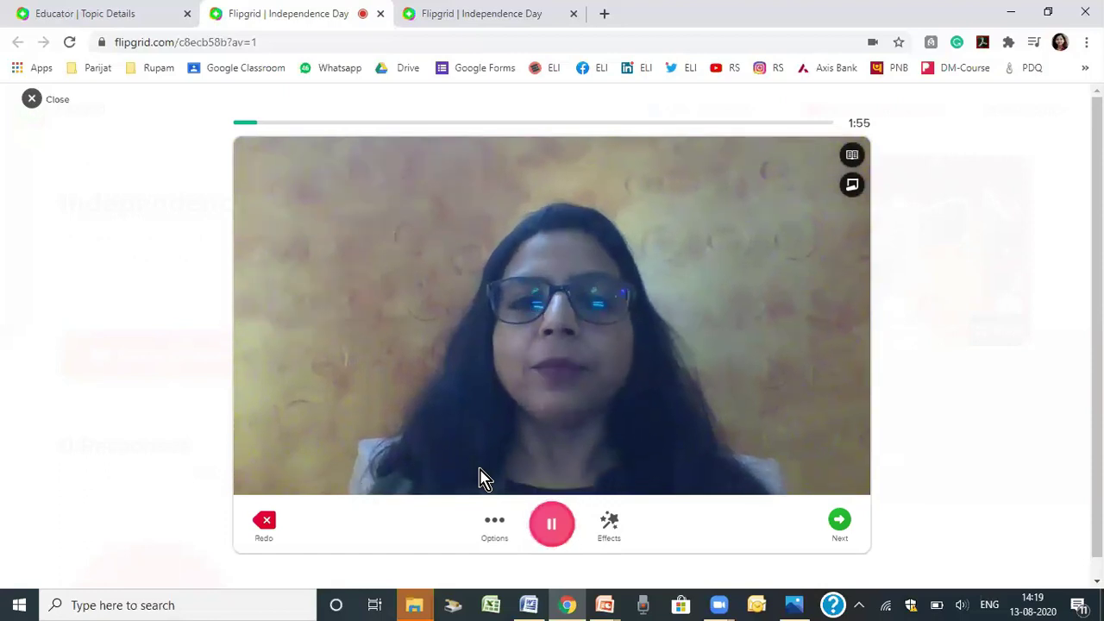
pyautogui.click(495, 518)
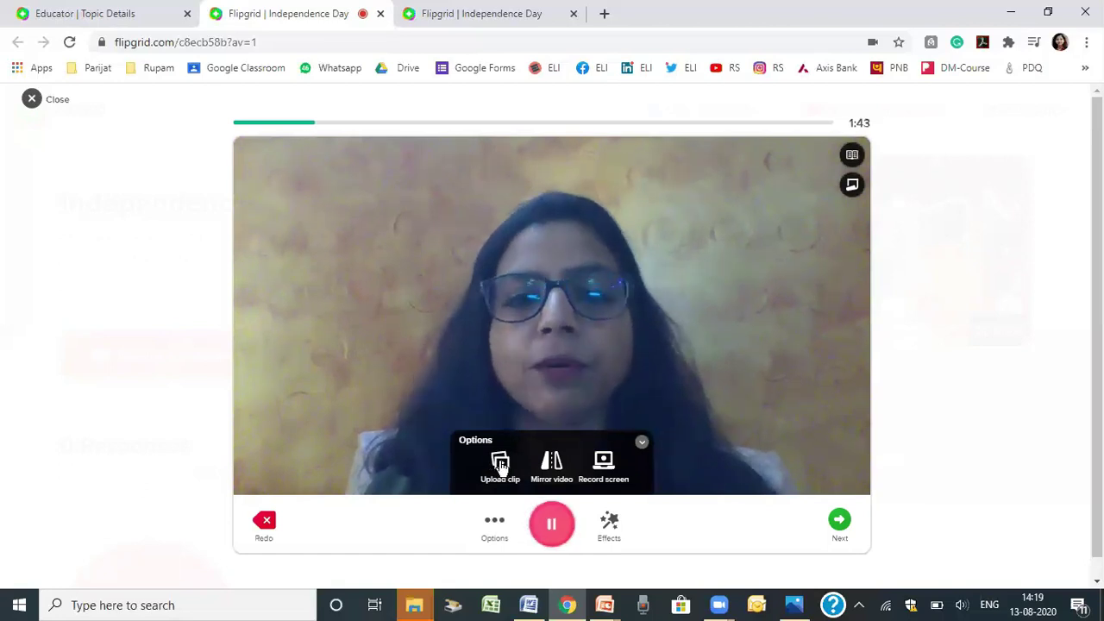
pyautogui.click(559, 477)
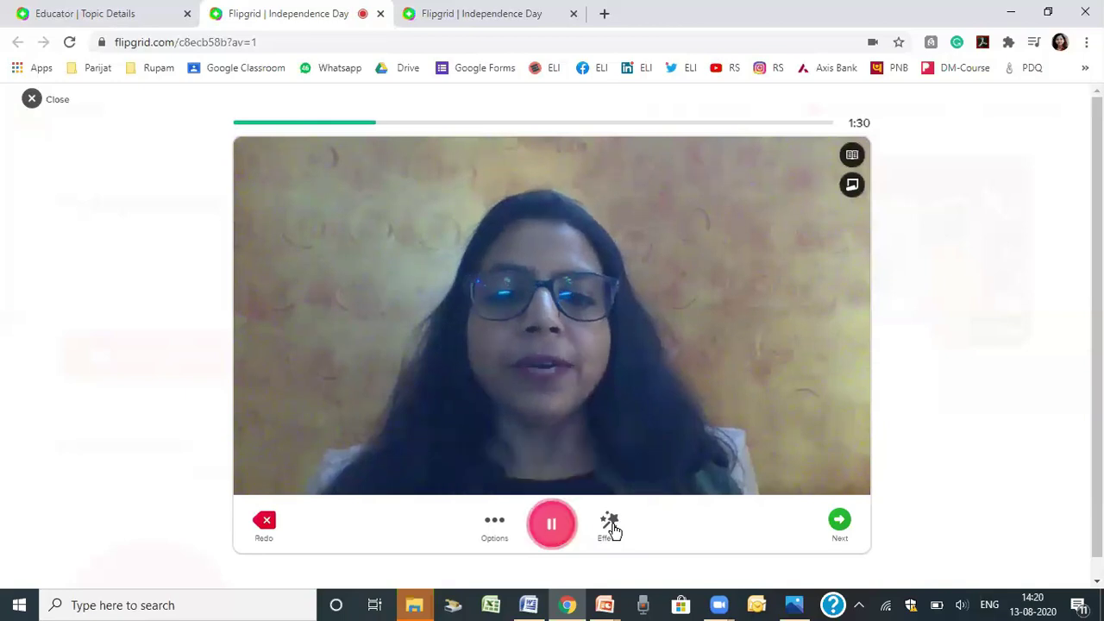
pyautogui.click(610, 524)
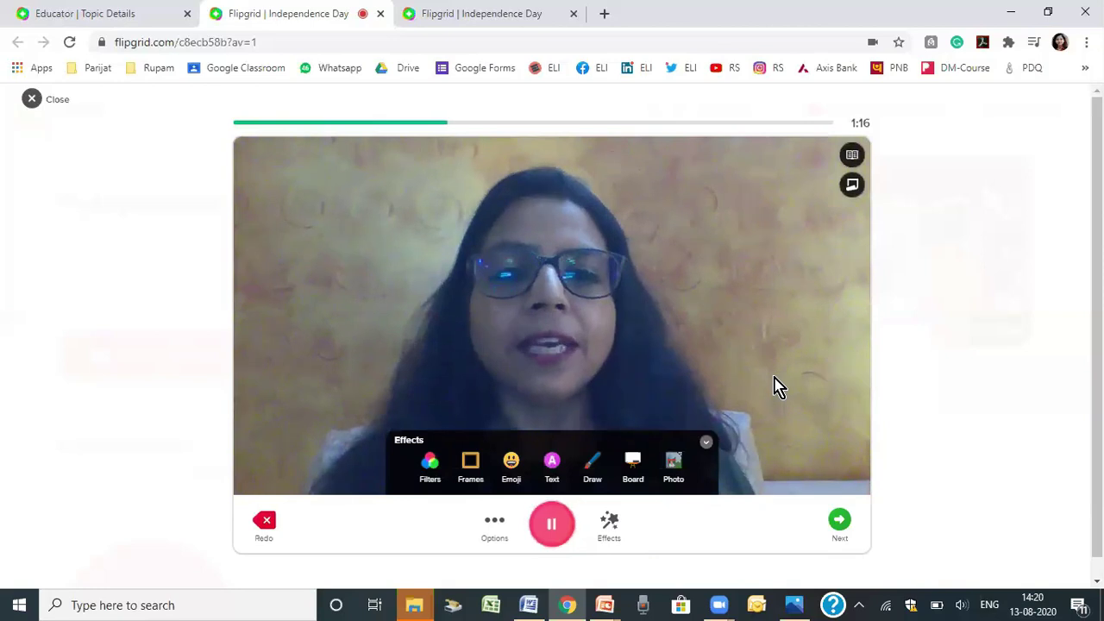
pyautogui.click(840, 521)
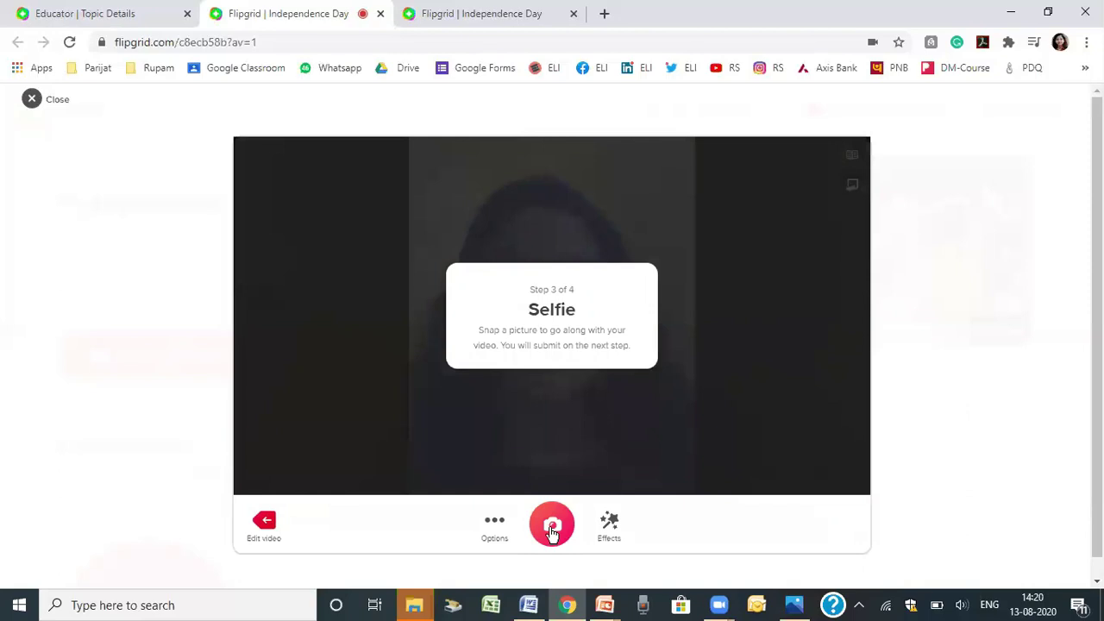
# Take a selfie for the response and try adding the smiling halo emoji to it.
pyautogui.click(552, 528)
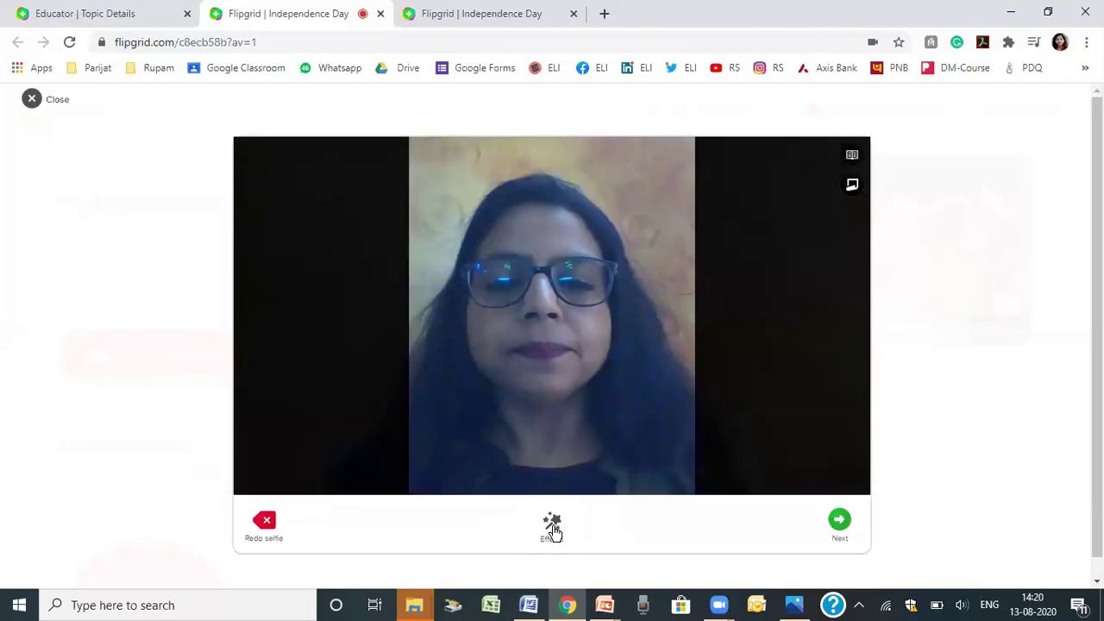
pyautogui.click(552, 528)
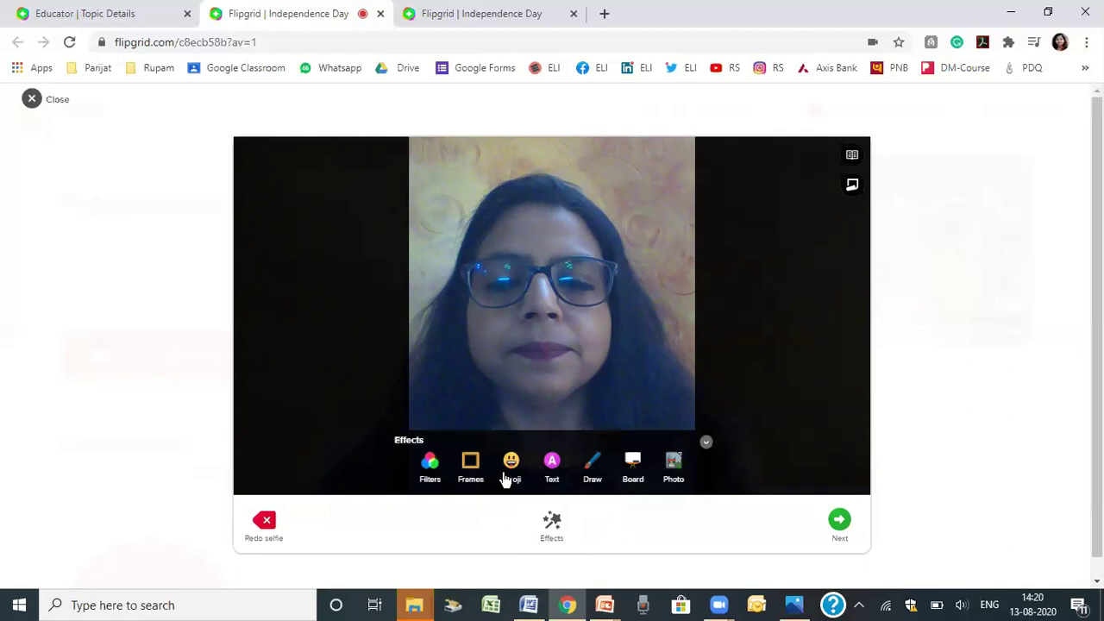
pyautogui.click(509, 471)
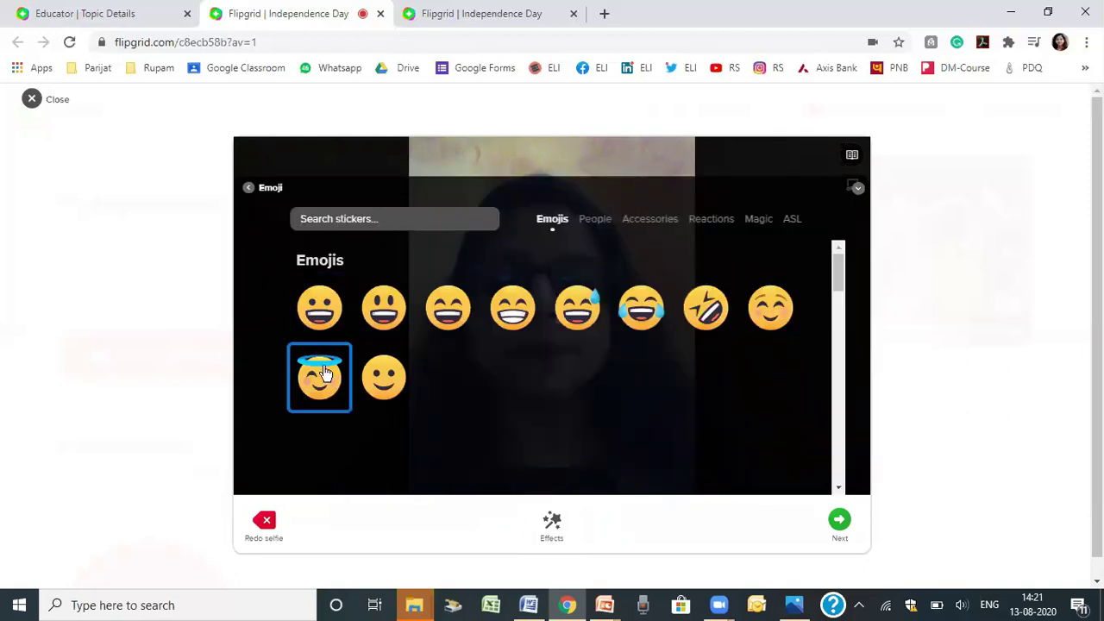
pyautogui.click(324, 373)
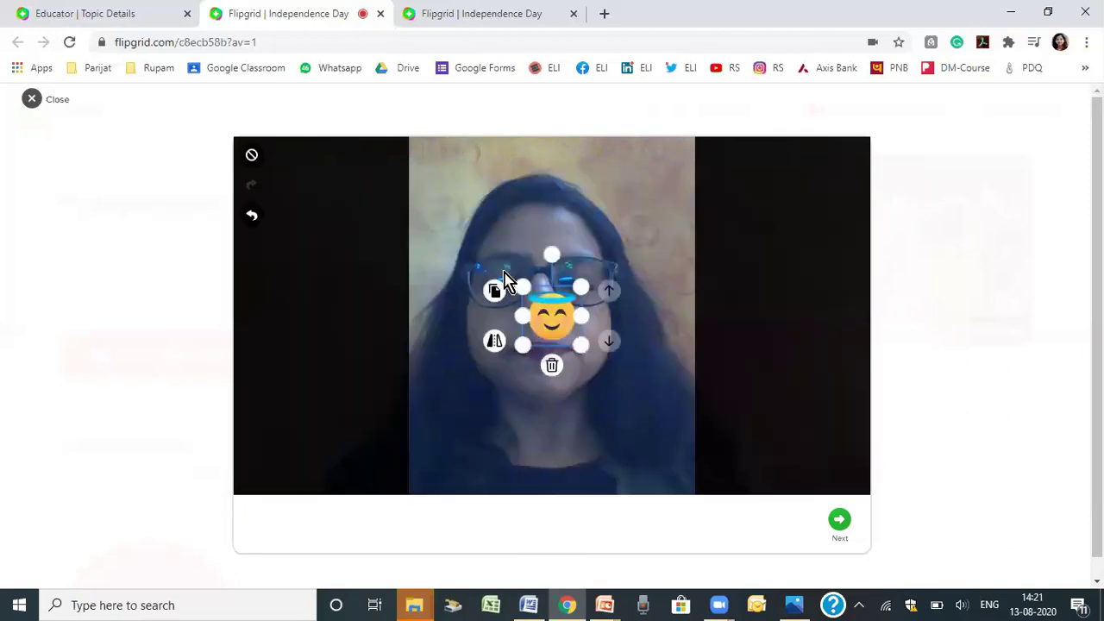
pyautogui.moveTo(642, 254); pyautogui.dragTo(787, 202)
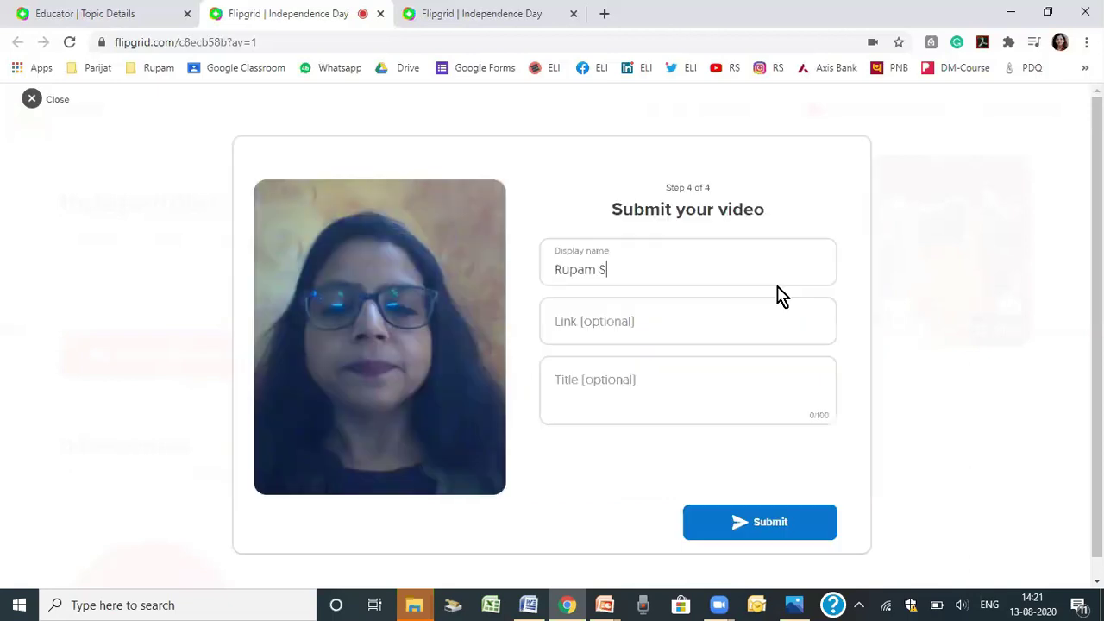
# Fill in the student's display name, submit the video response and complete the submission.
pyautogui.write('ah')
pyautogui.click(771, 520)
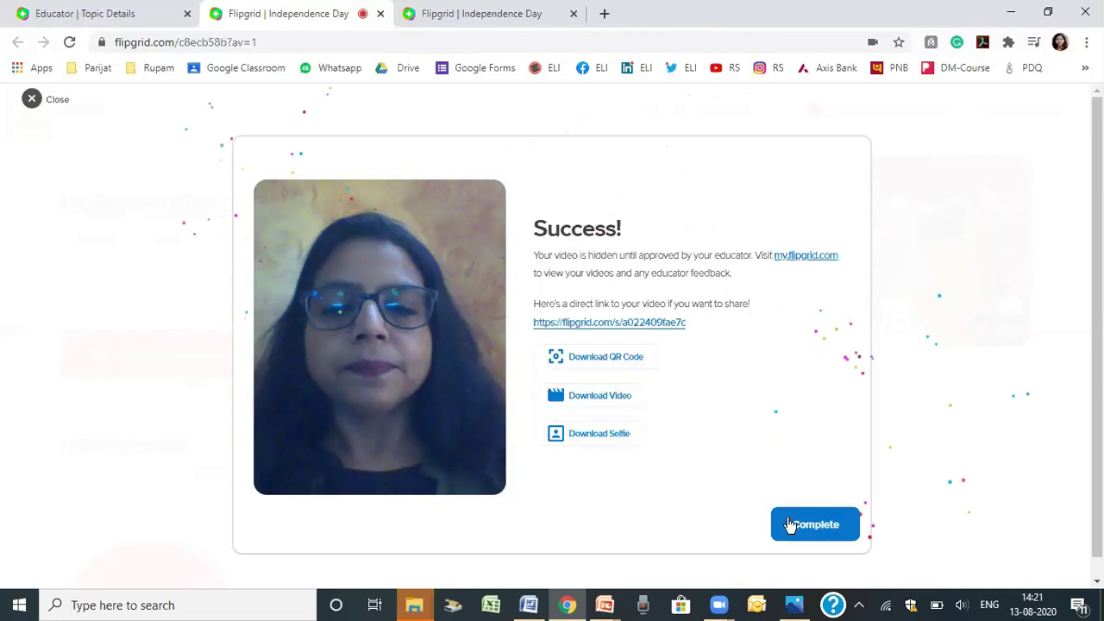
pyautogui.click(812, 527)
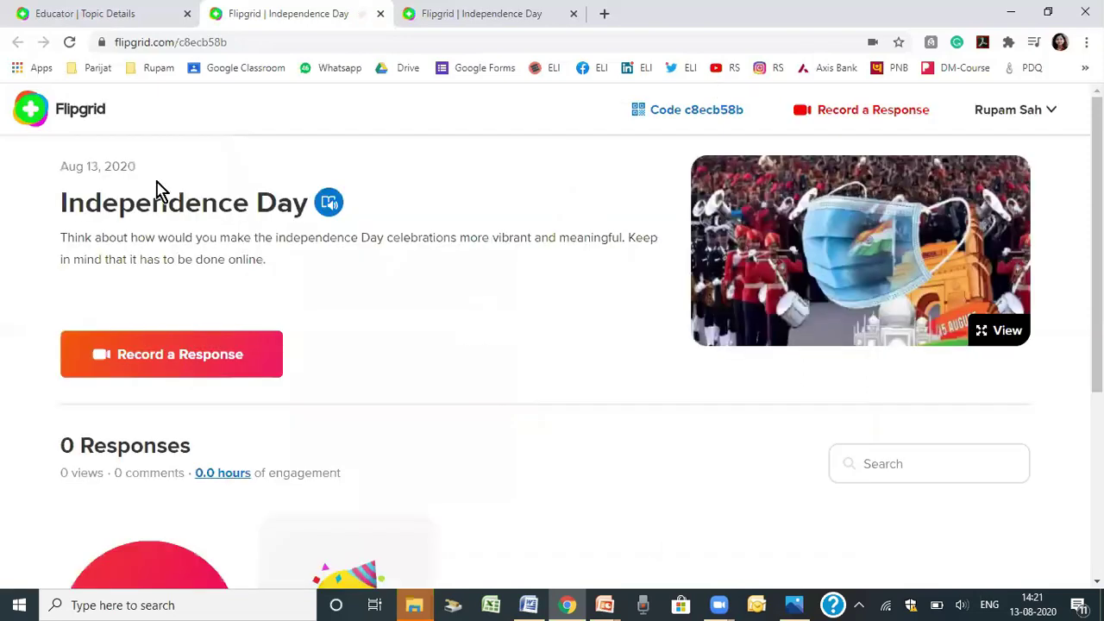
# Return to the educator's topic details, reload them and open the student's hidden video response.
pyautogui.hotkey('ctrl', 'shift', 'Tab')
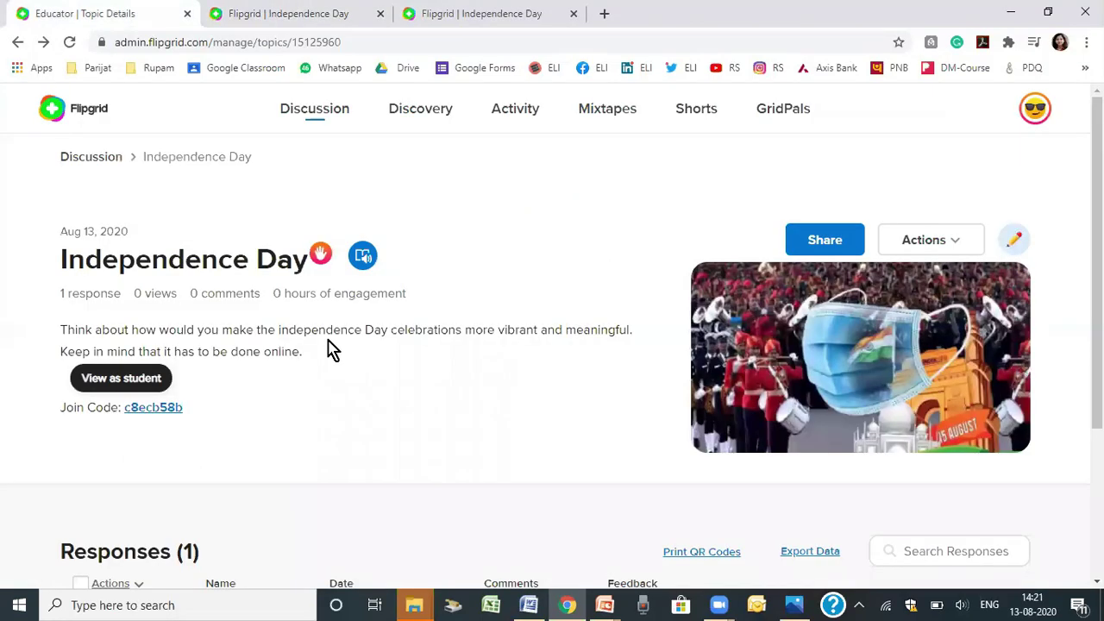
pyautogui.click(69, 41)
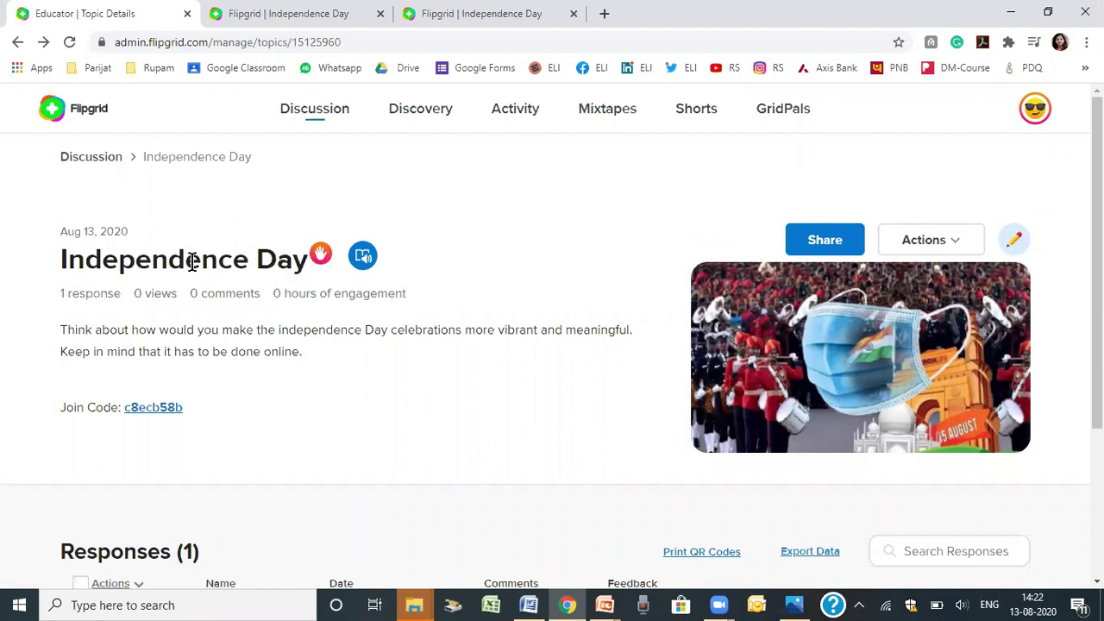
pyautogui.scroll(-3, 195, 273)
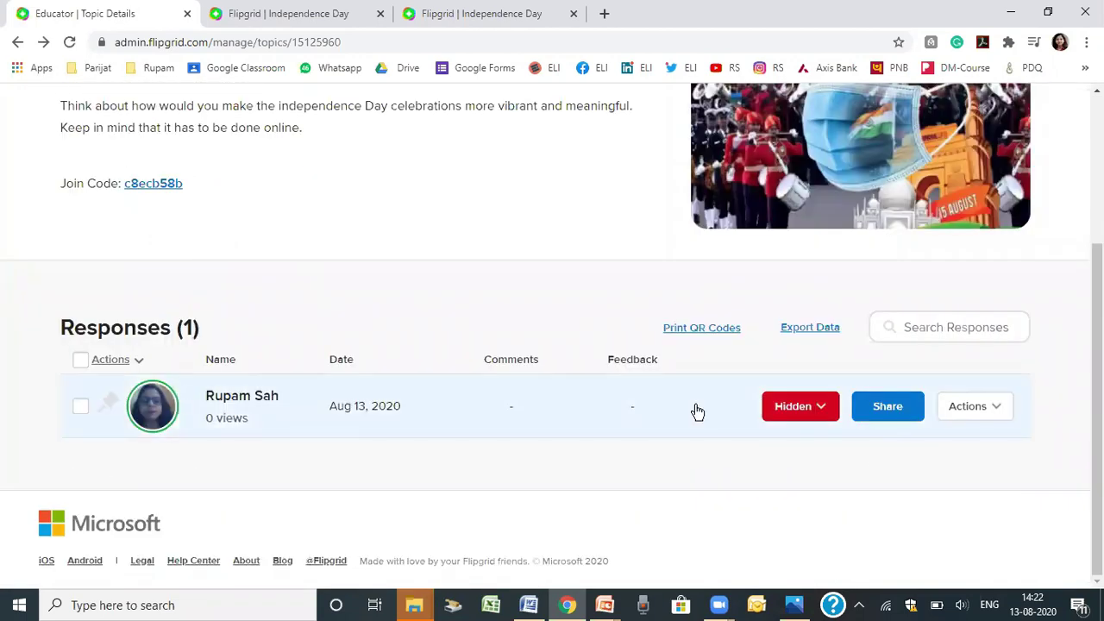
pyautogui.click(223, 421)
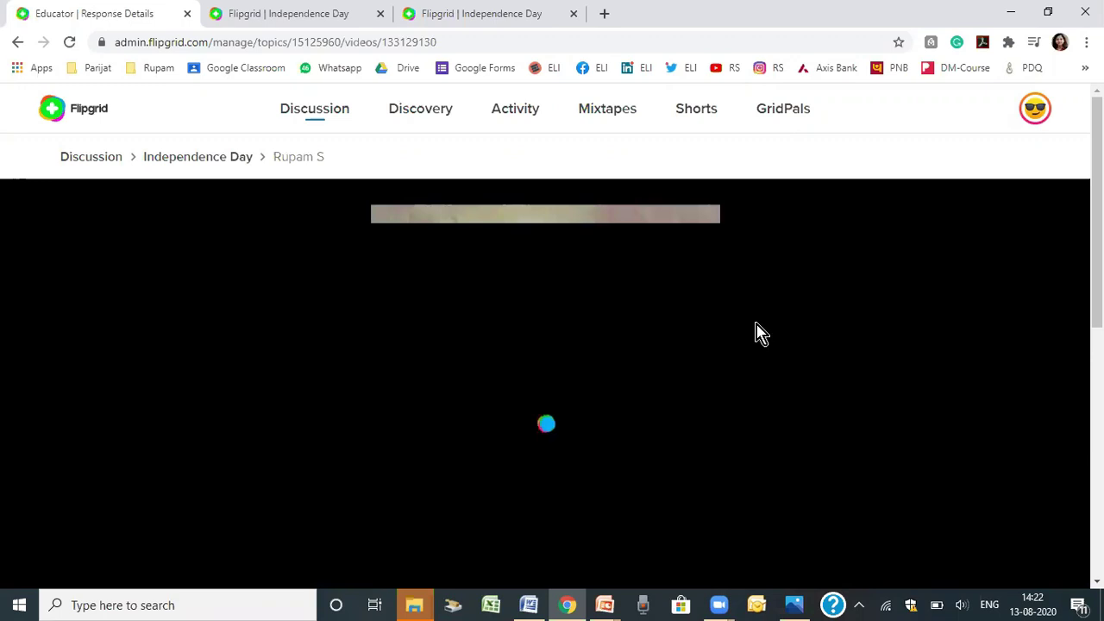
# Look over the student's video response and its details, and show the list of actions available for the response.
pyautogui.scroll(-2, 759, 334)
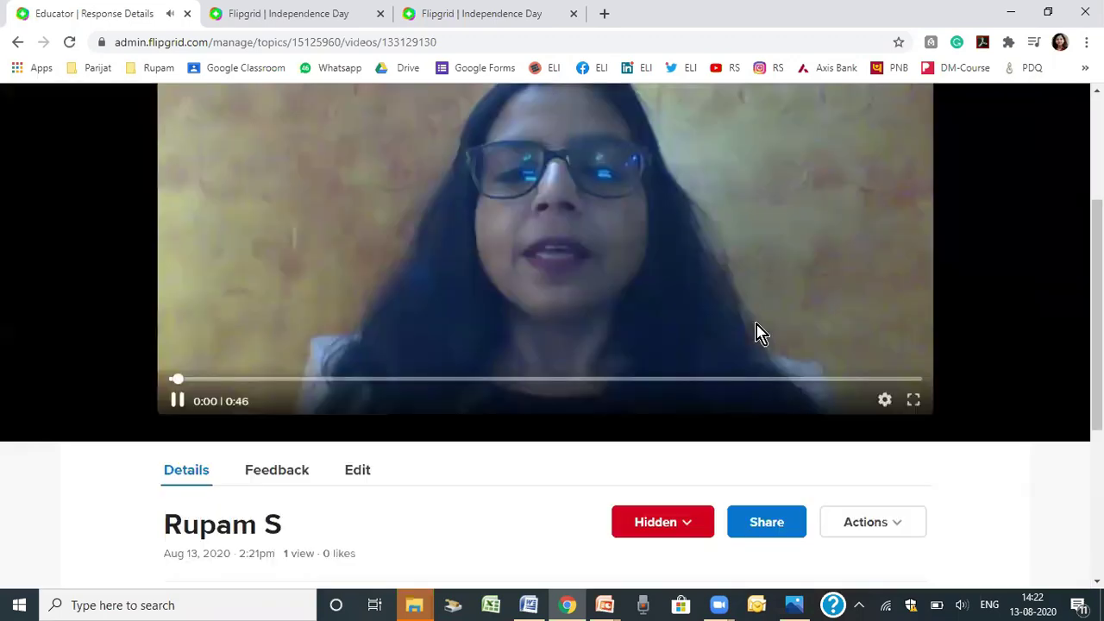
pyautogui.scroll(-3, 508, 227)
pyautogui.scroll(6, 508, 222)
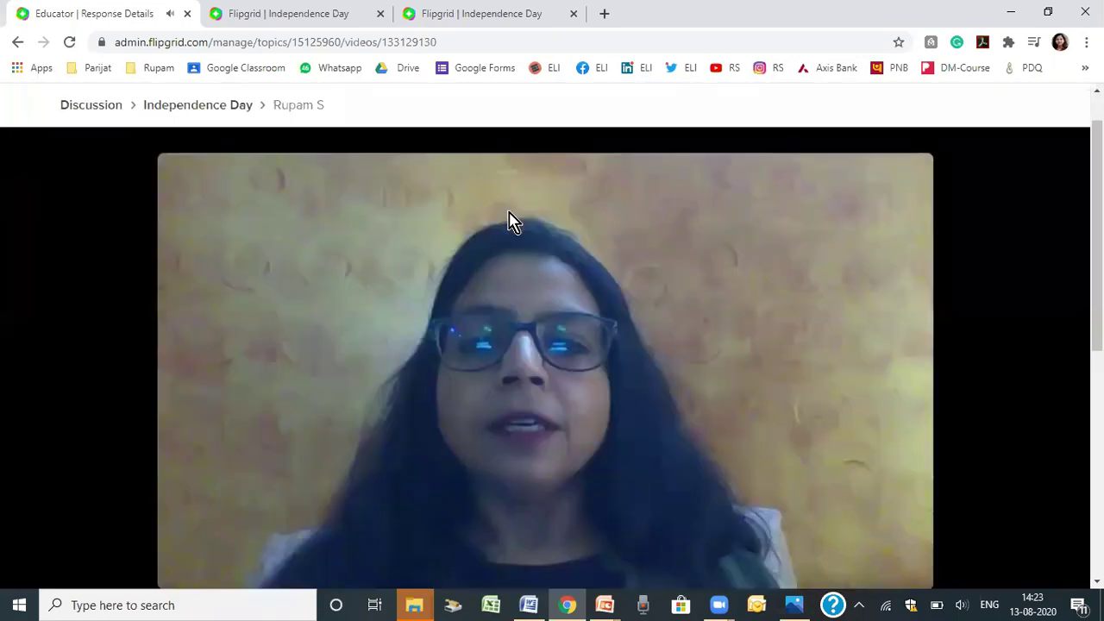
pyautogui.scroll(-3, 509, 223)
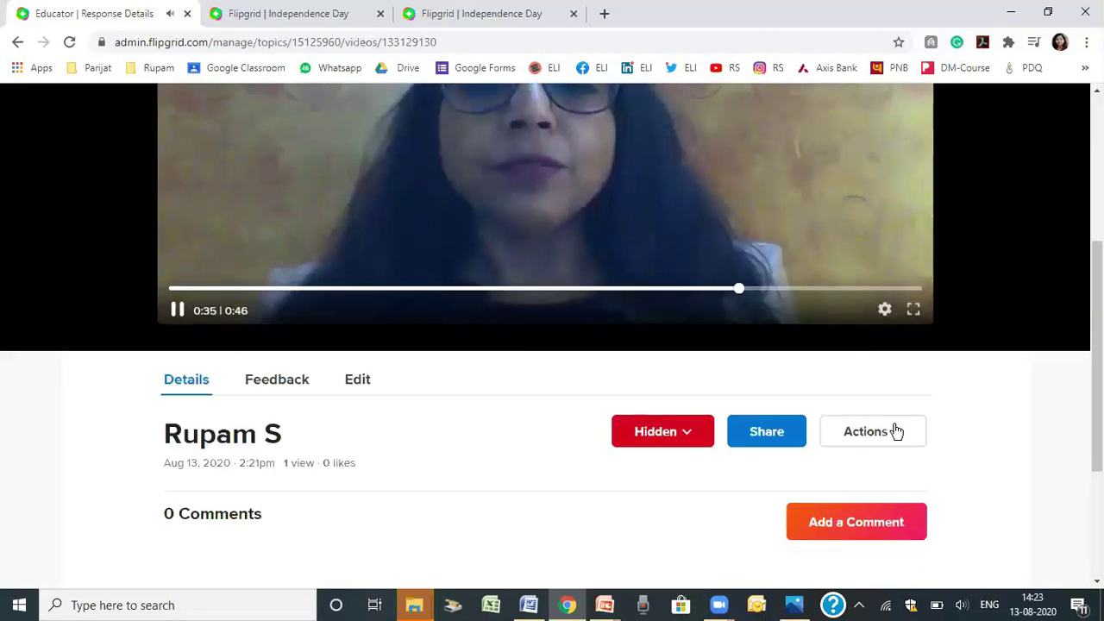
pyautogui.click(895, 432)
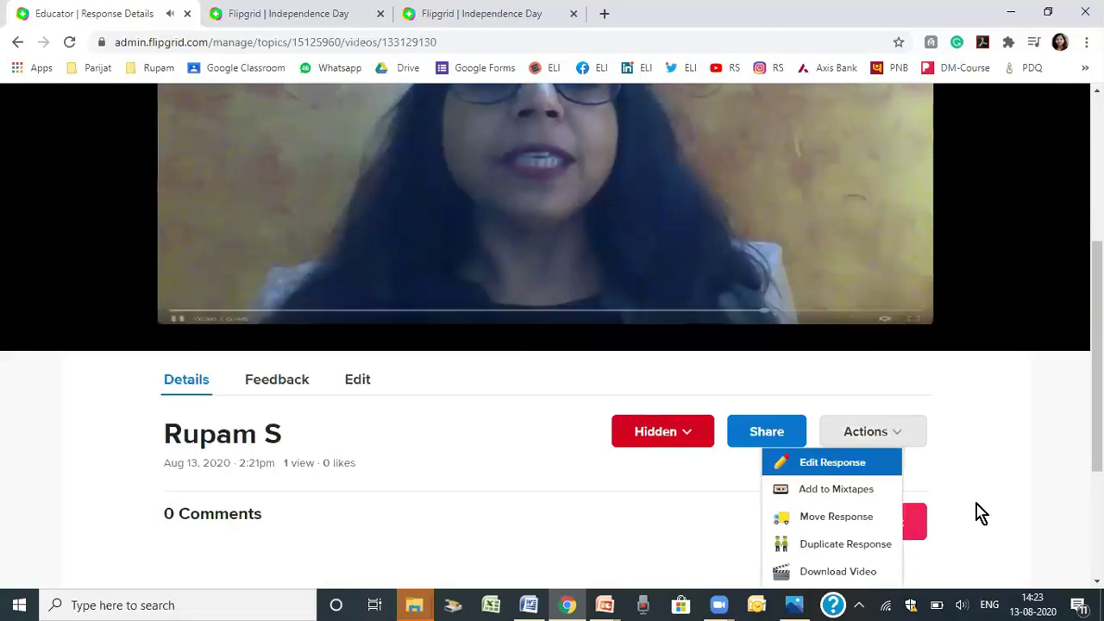
pyautogui.scroll(-1, 981, 512)
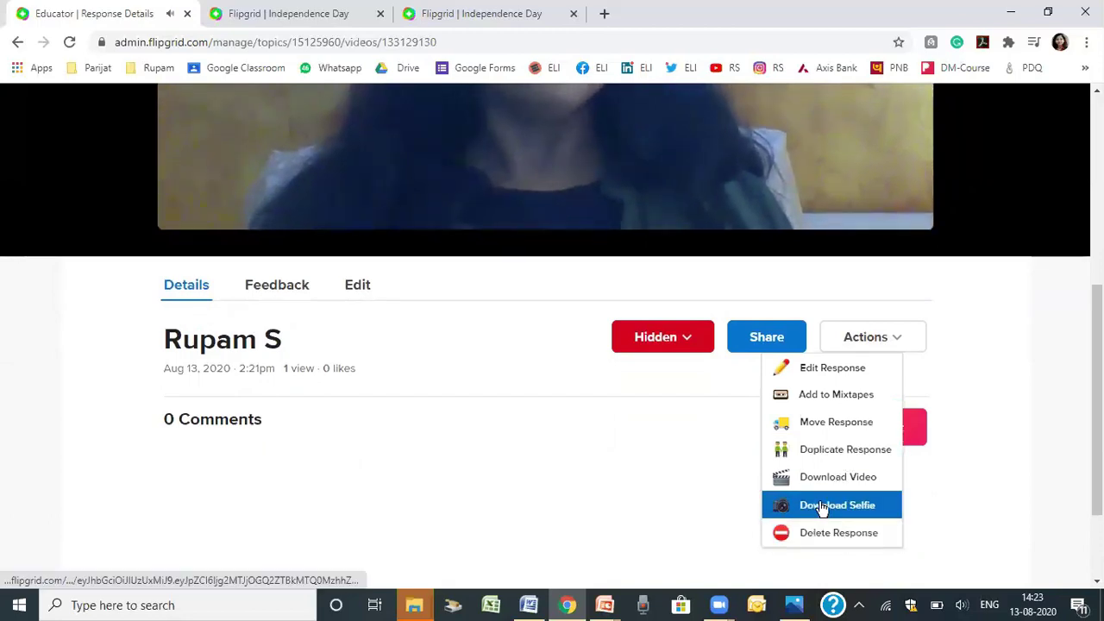
# Open the response's feedback section and examine the video feedback option, the grading rubric and the score choices for the Ideas criterion.
pyautogui.click(281, 289)
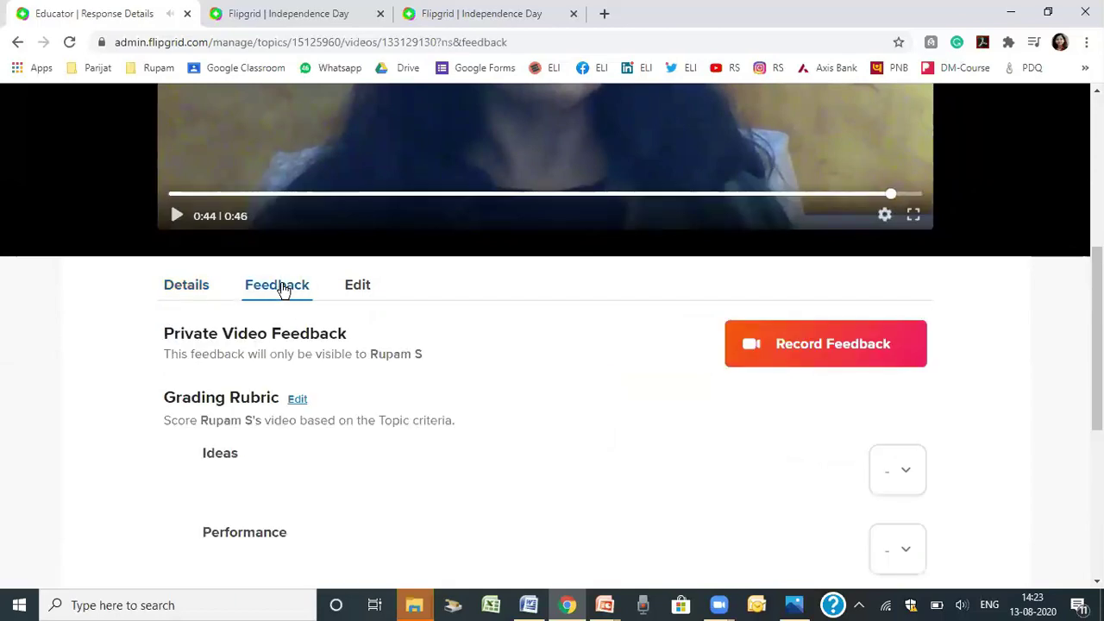
pyautogui.scroll(-1, 681, 405)
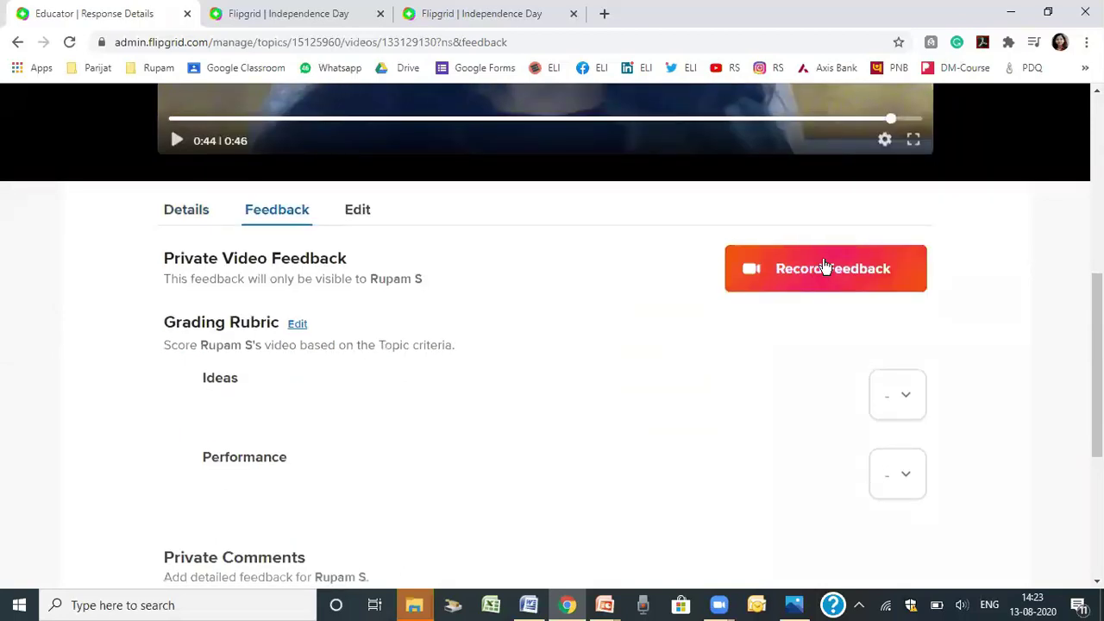
pyautogui.click(908, 402)
pyautogui.click(621, 440)
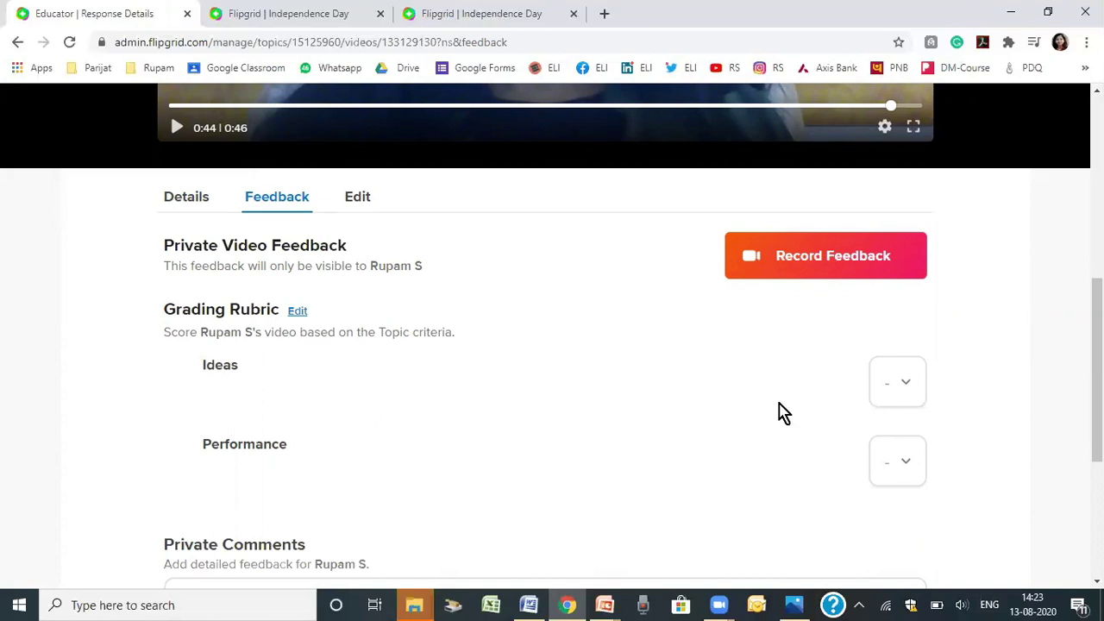
pyautogui.click(910, 390)
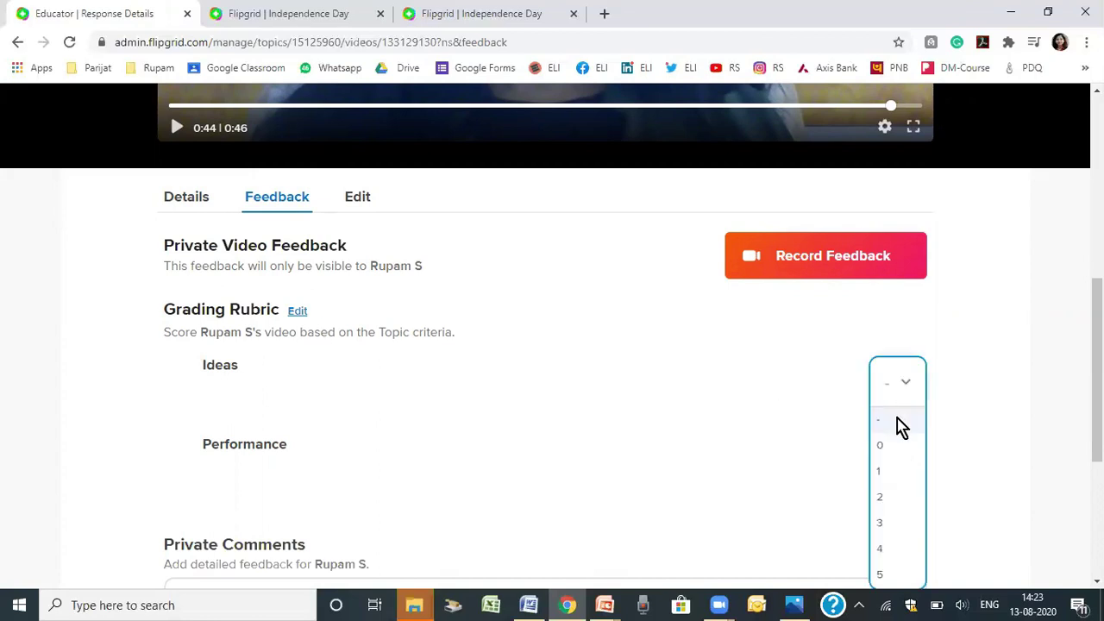
pyautogui.scroll(-1, 830, 437)
pyautogui.scroll(-1, 830, 436)
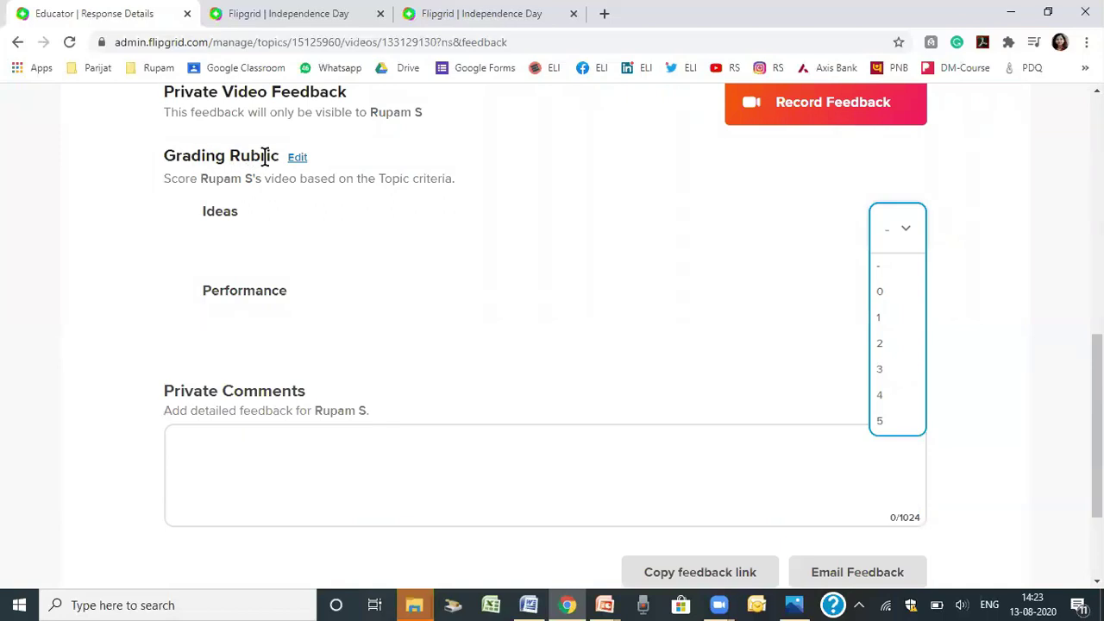
pyautogui.scroll(1, 458, 466)
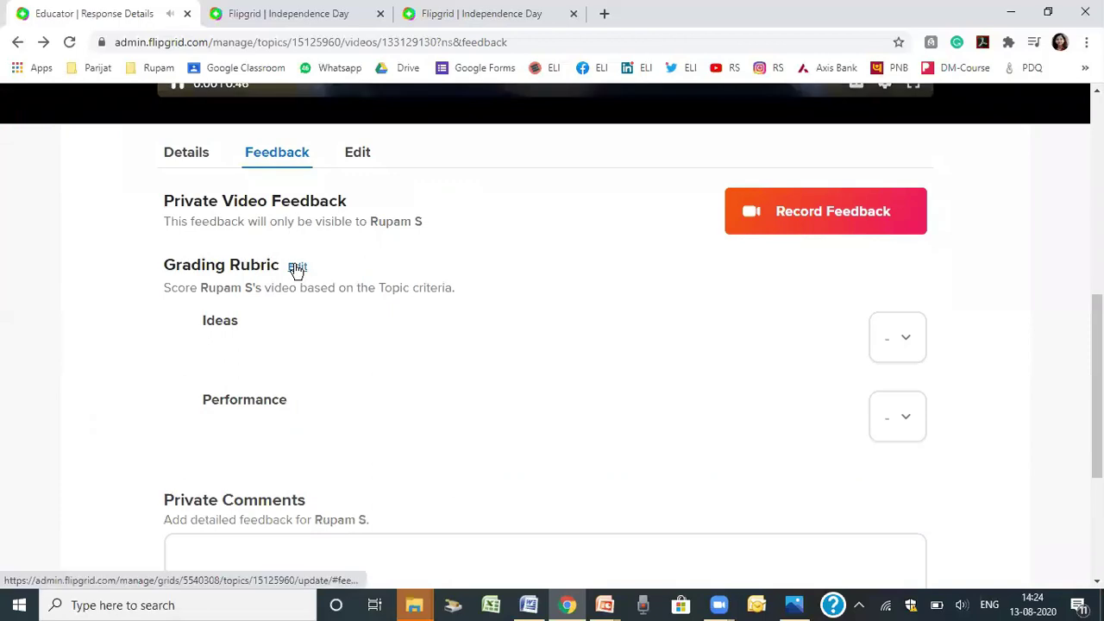
# Examine the private comments field and the options for sharing feedback, and return to the Independence Day topic details.
pyautogui.scroll(-2, 604, 432)
pyautogui.click(411, 390)
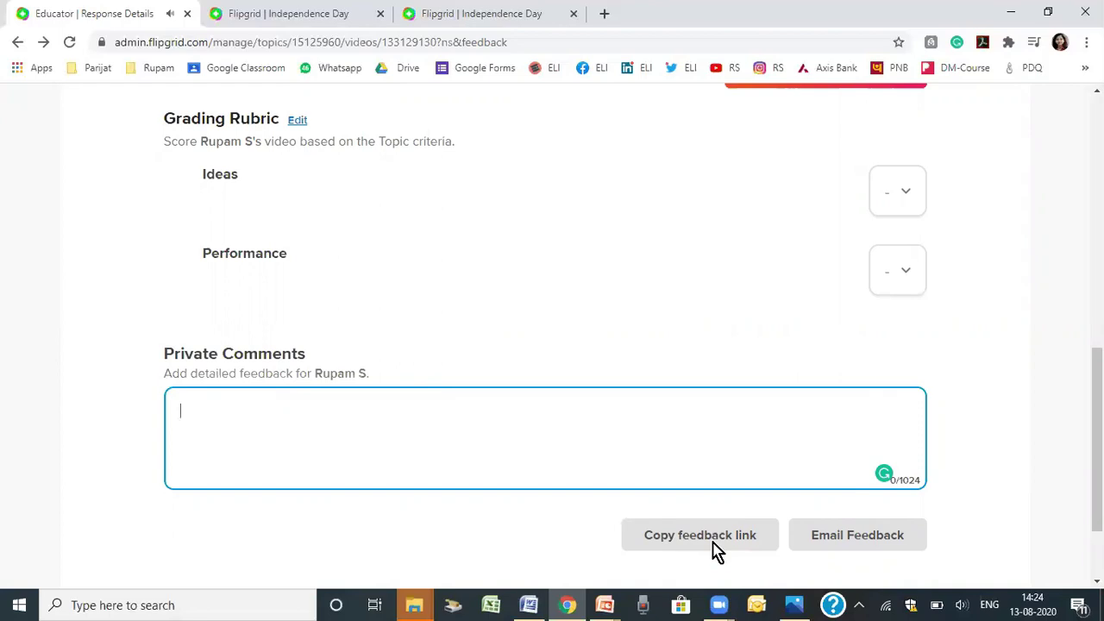
pyautogui.scroll(-2, 774, 424)
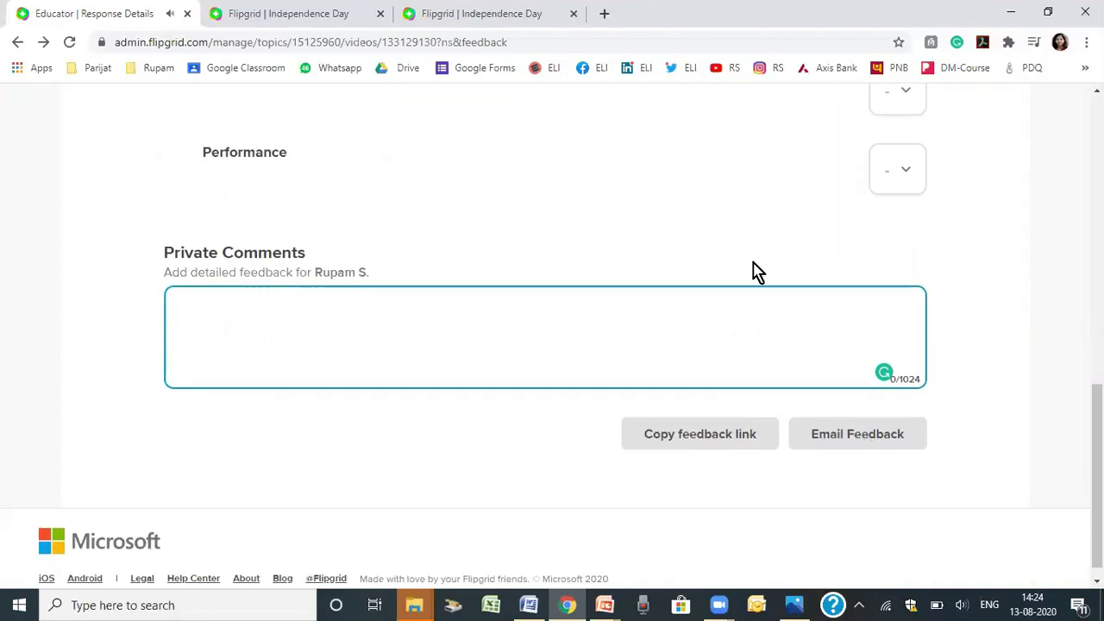
pyautogui.hotkey('alt', 'Left')
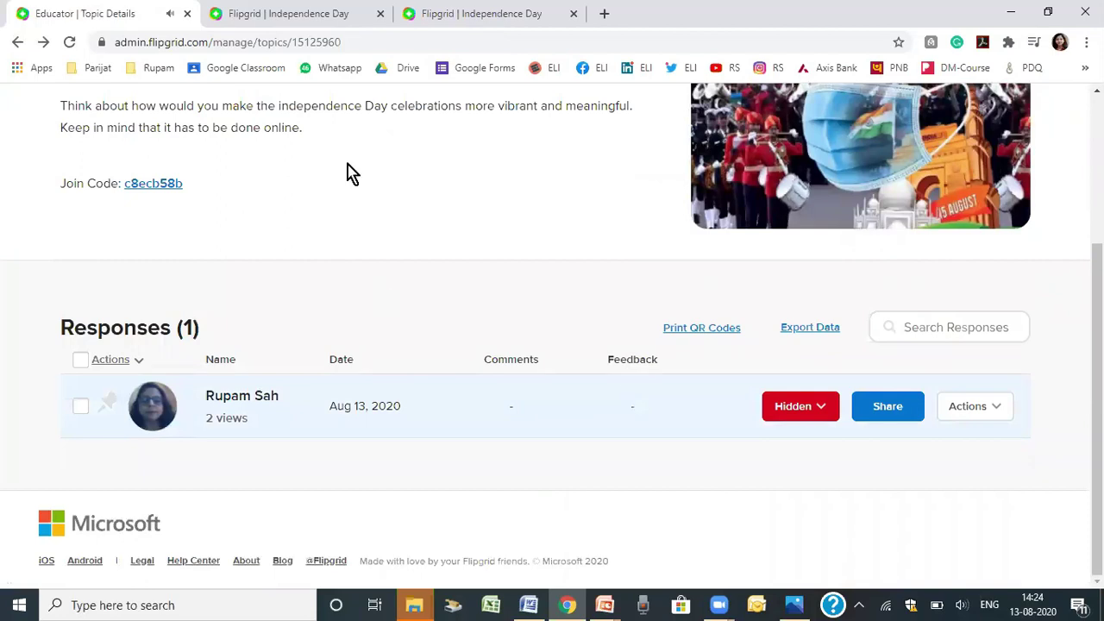
pyautogui.scroll(3, 380, 147)
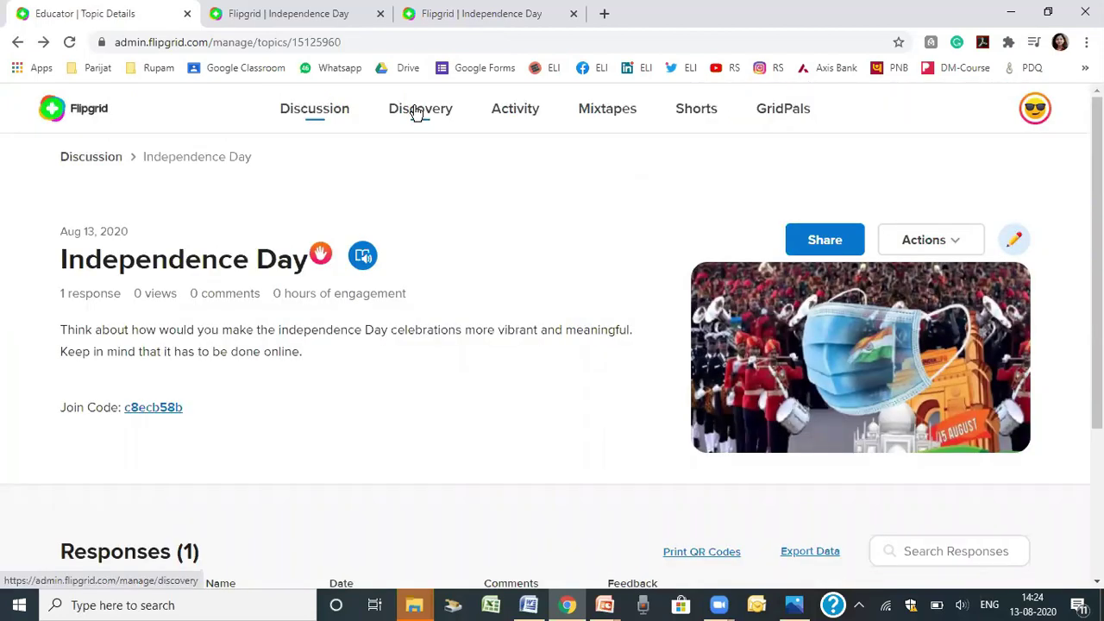
# Open the Discovery page and browse its featured topics, partners, trending topics and August Collections, returning to My Collections.
pyautogui.click(417, 113)
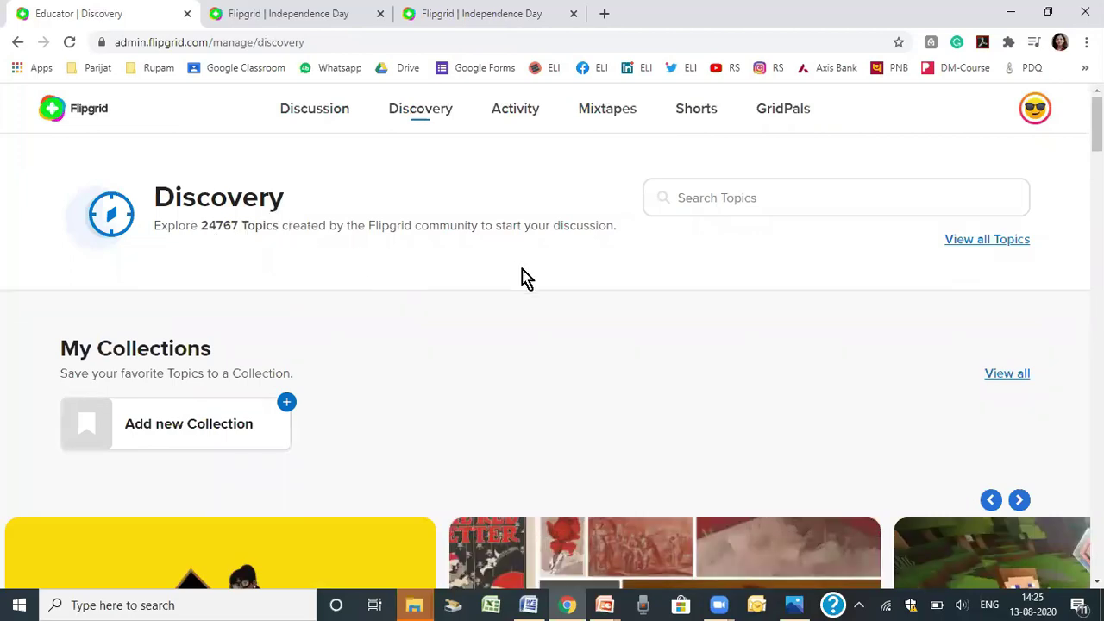
pyautogui.scroll(-3, 524, 278)
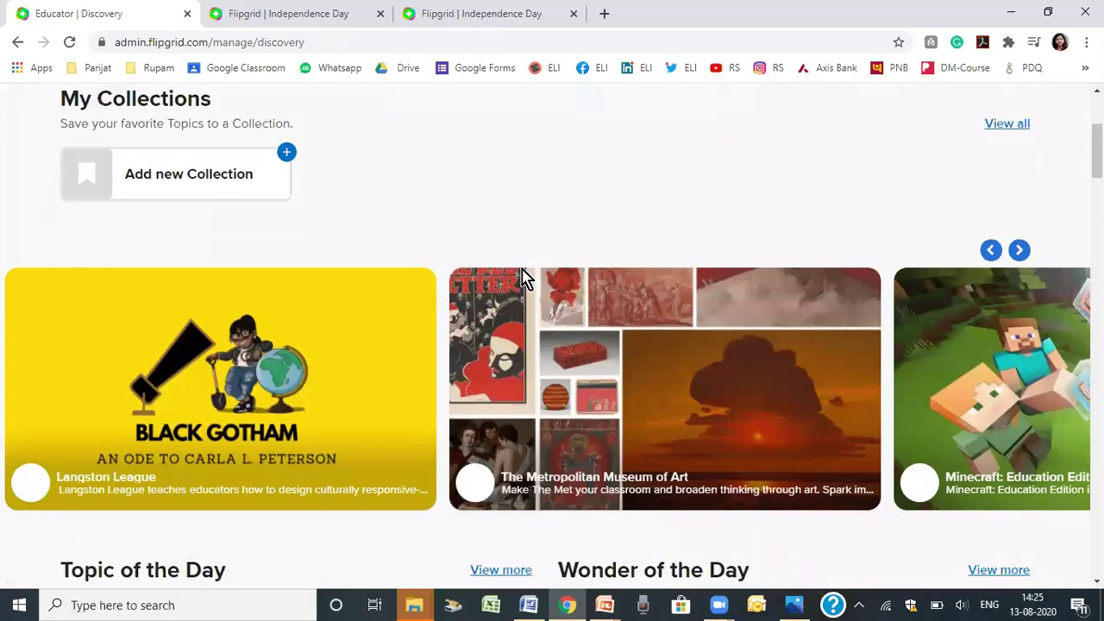
pyautogui.scroll(-4, 524, 278)
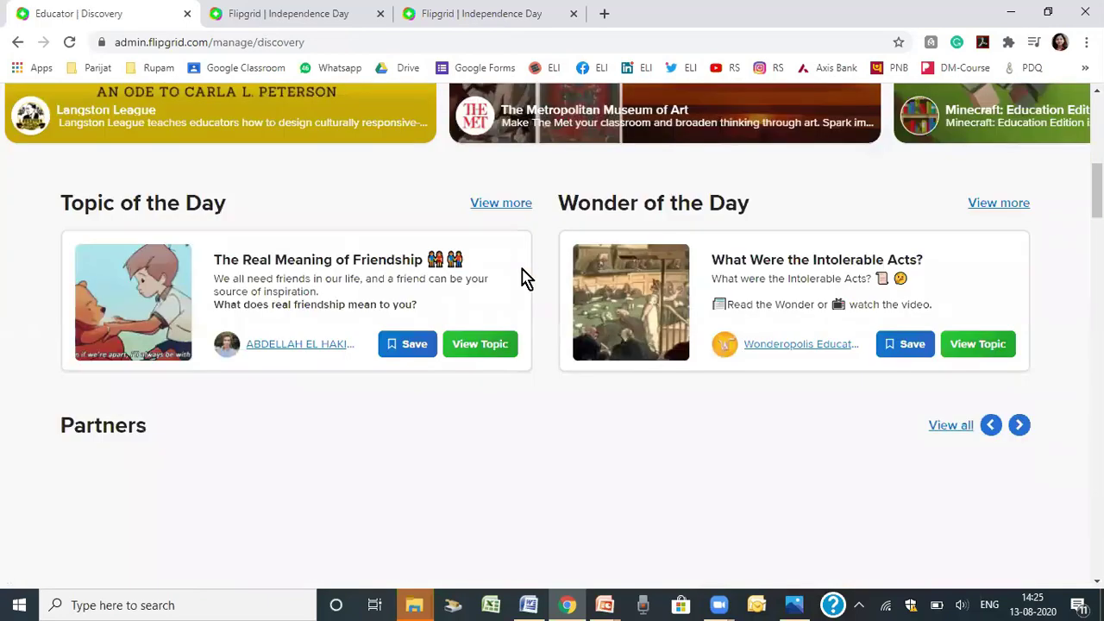
pyautogui.scroll(2, 526, 268)
pyautogui.scroll(-6, 681, 345)
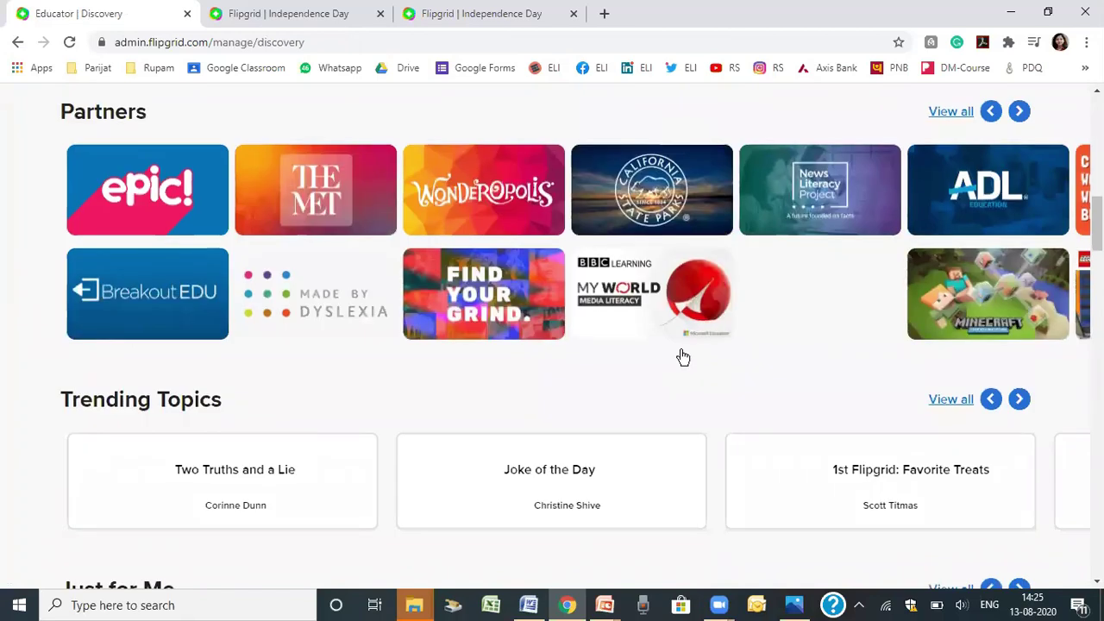
pyautogui.scroll(-2, 683, 358)
pyautogui.scroll(-4, 686, 360)
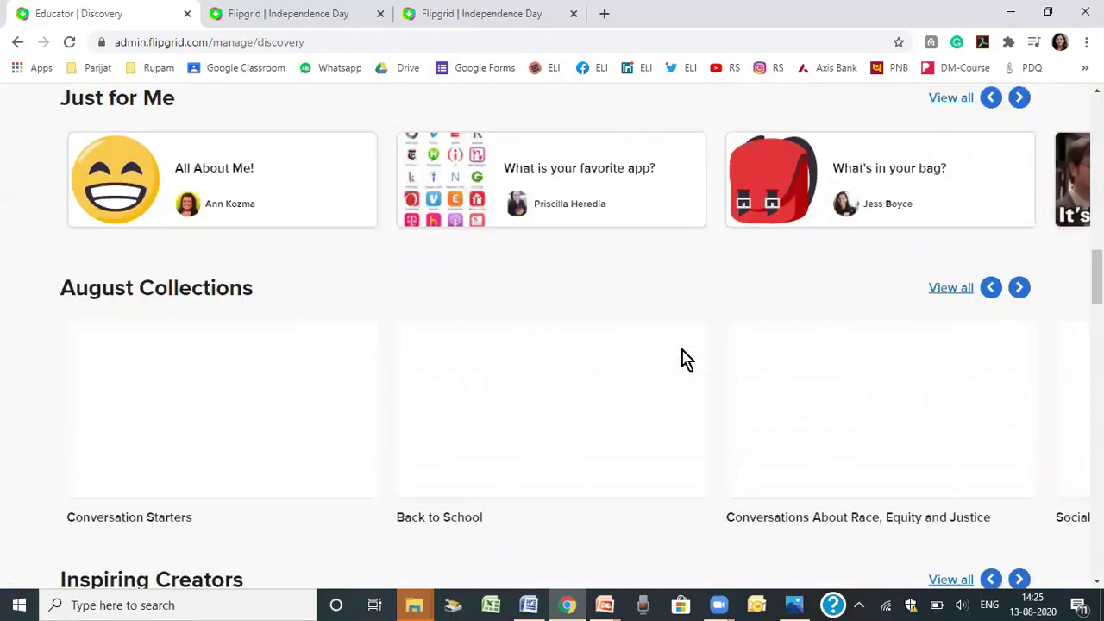
pyautogui.scroll(-1, 686, 360)
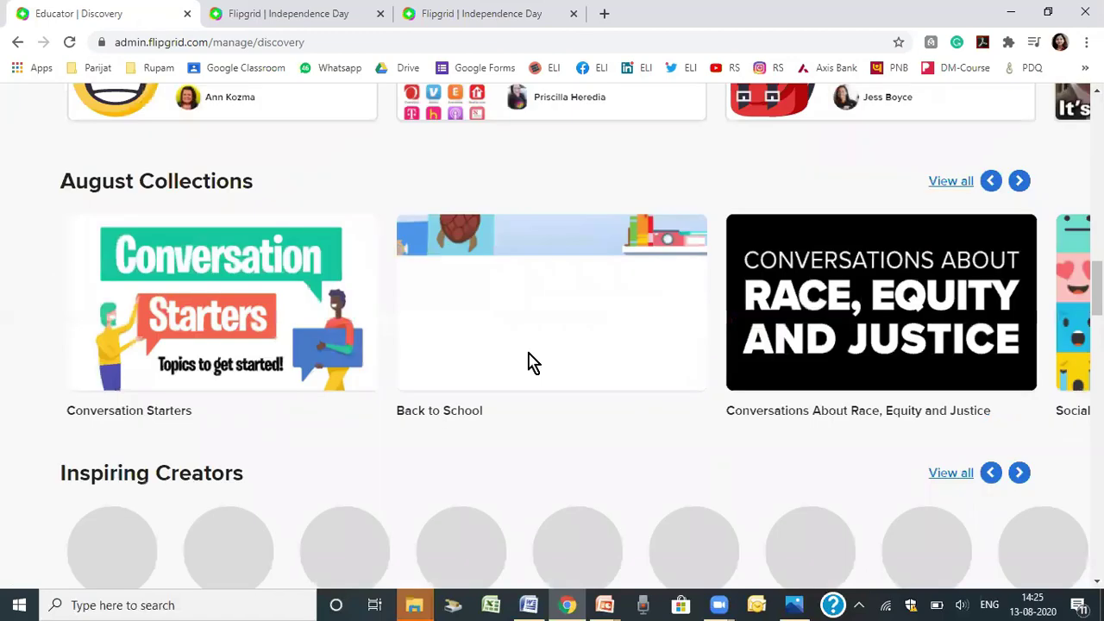
pyautogui.scroll(15, 531, 362)
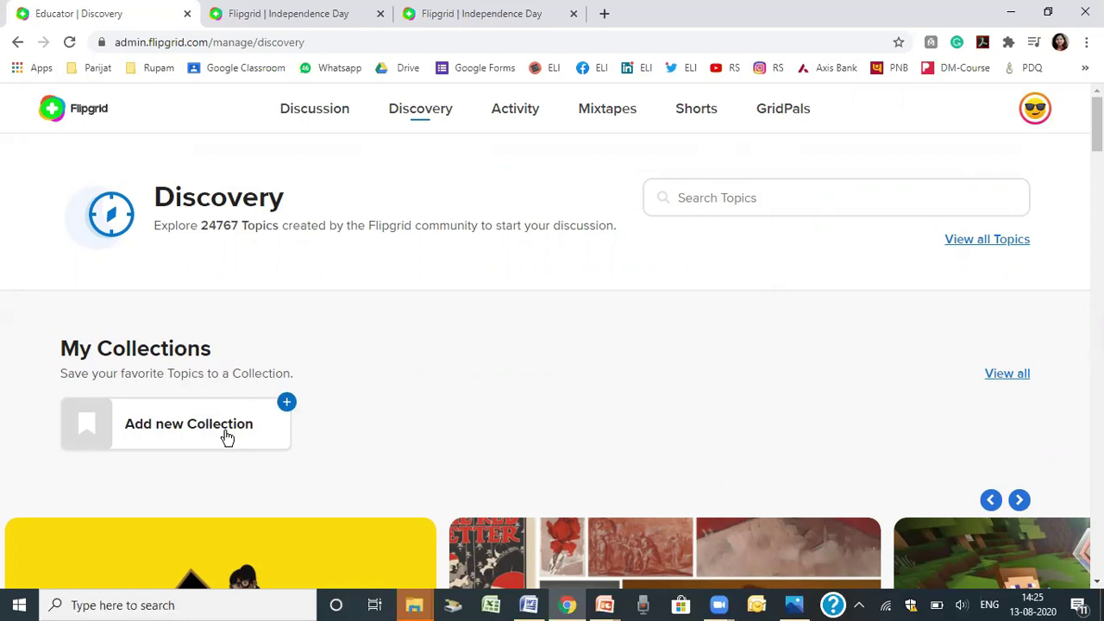
# Open the Activity overview and examine the Flipgrid Community badges under Achievements.
pyautogui.click(520, 109)
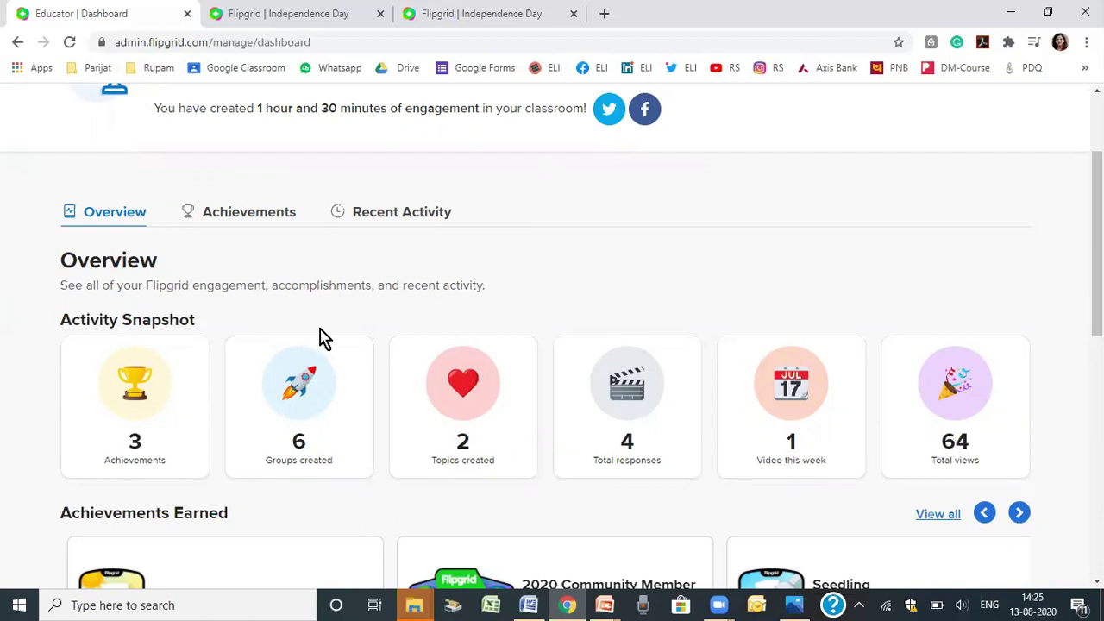
pyautogui.click(240, 216)
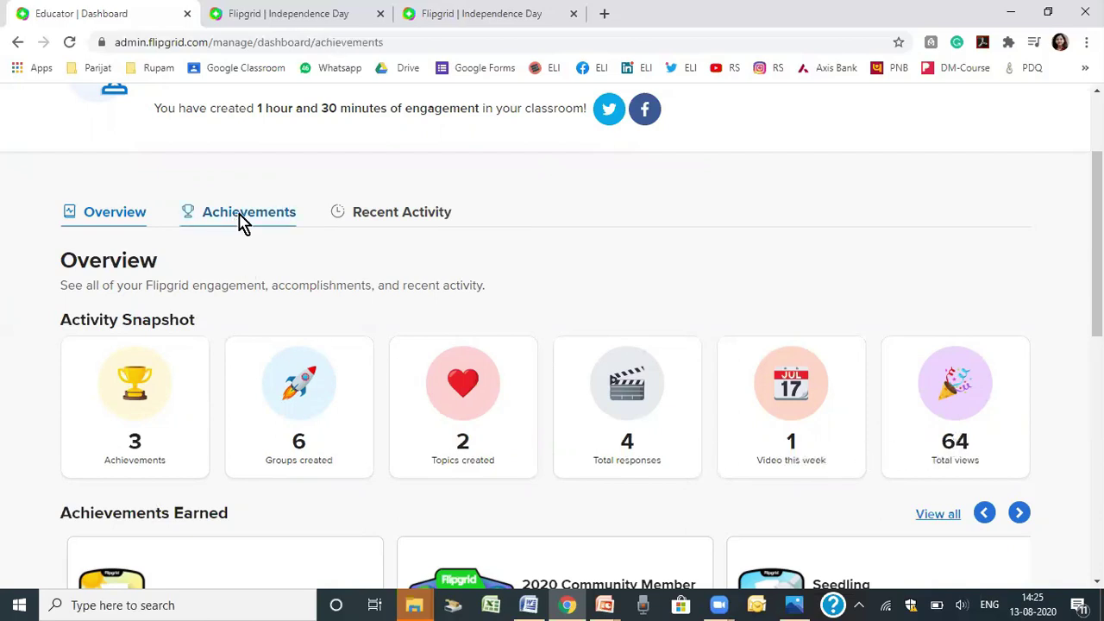
pyautogui.scroll(-2, 494, 432)
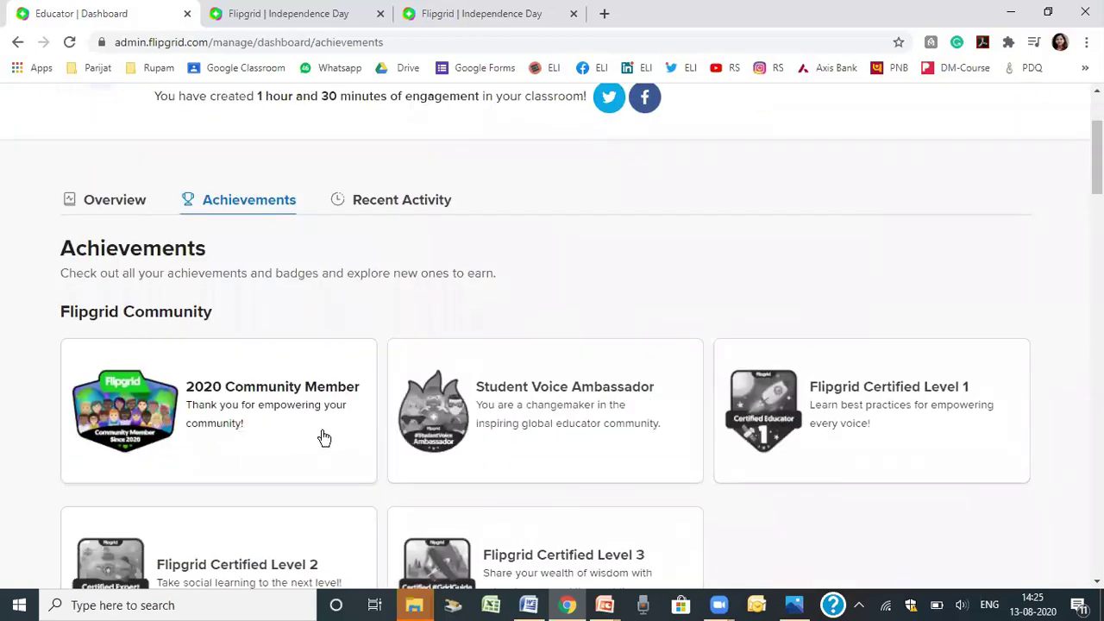
pyautogui.scroll(-1, 320, 437)
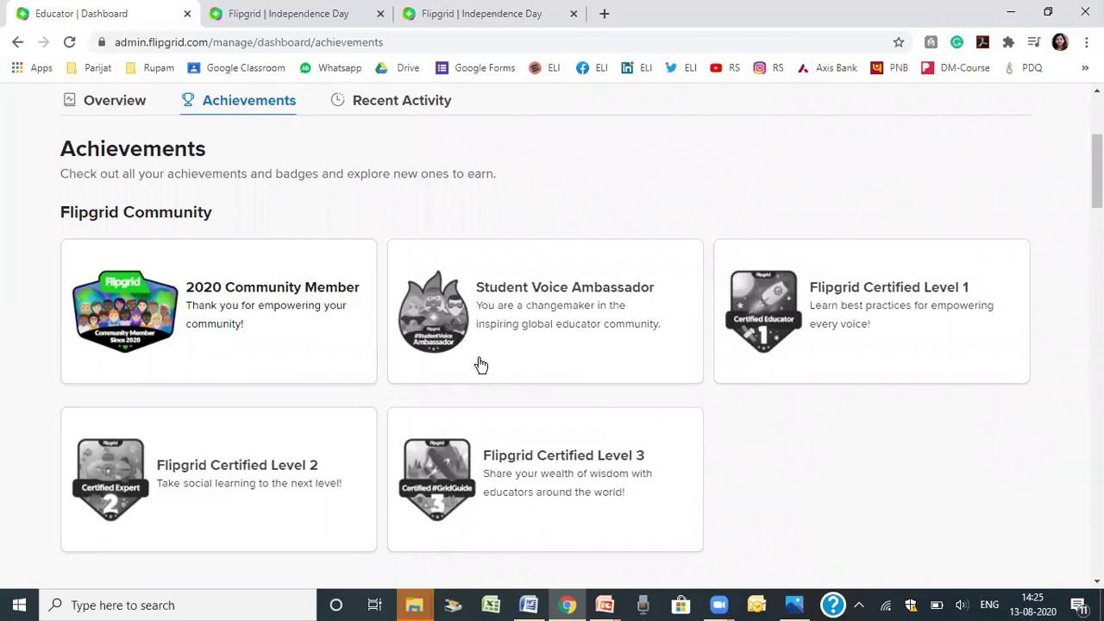
pyautogui.scroll(-1, 481, 365)
pyautogui.scroll(3, 483, 368)
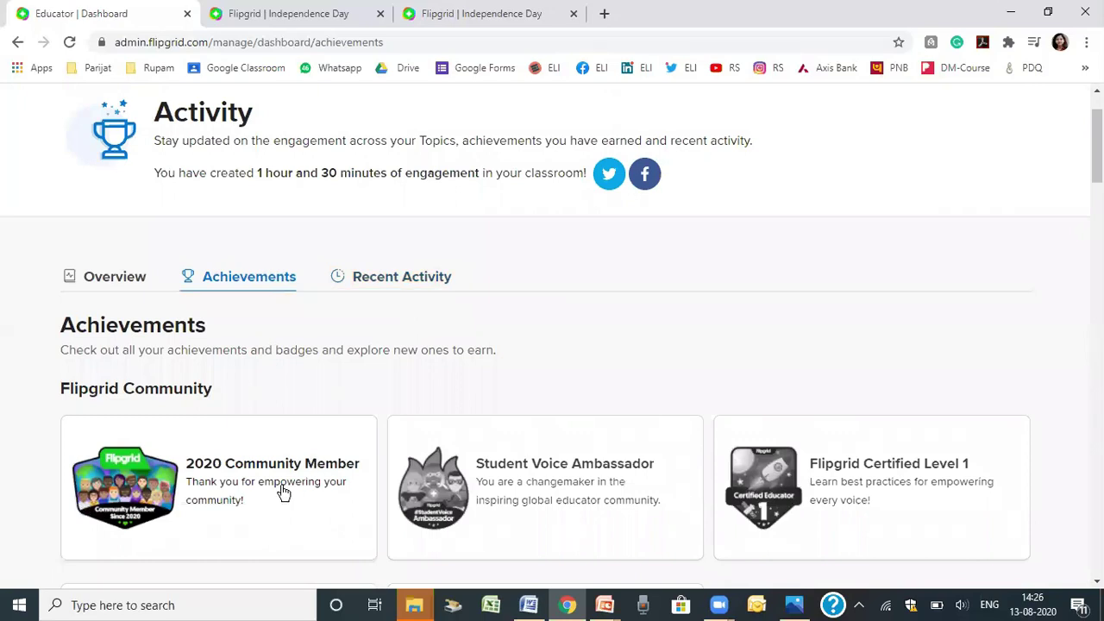
pyautogui.scroll(-1, 313, 449)
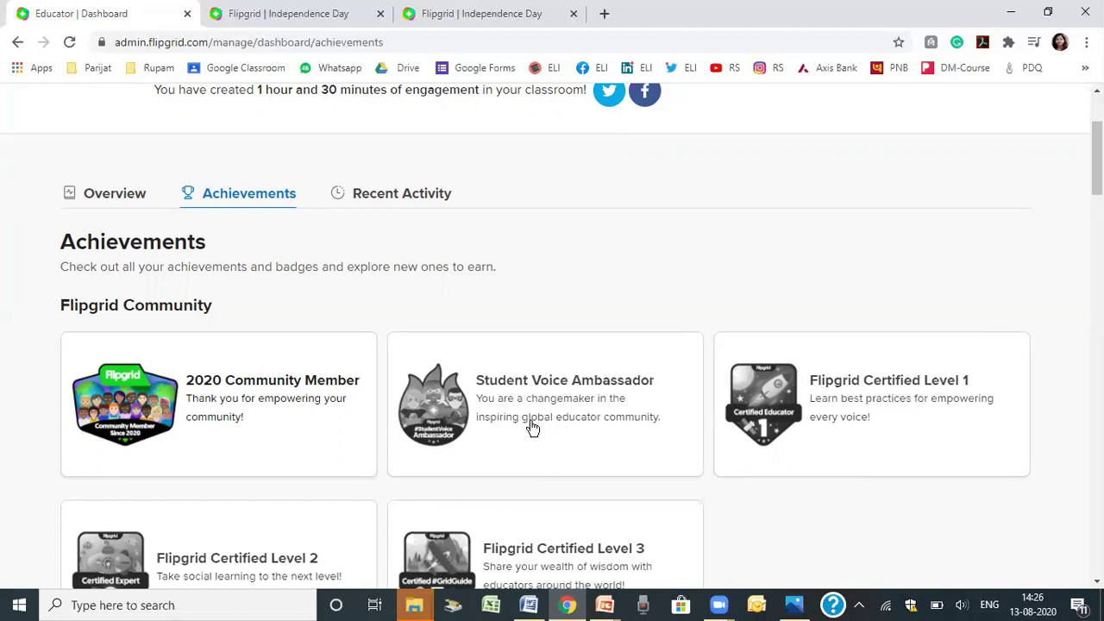
pyautogui.scroll(-2, 532, 427)
pyautogui.scroll(2, 518, 423)
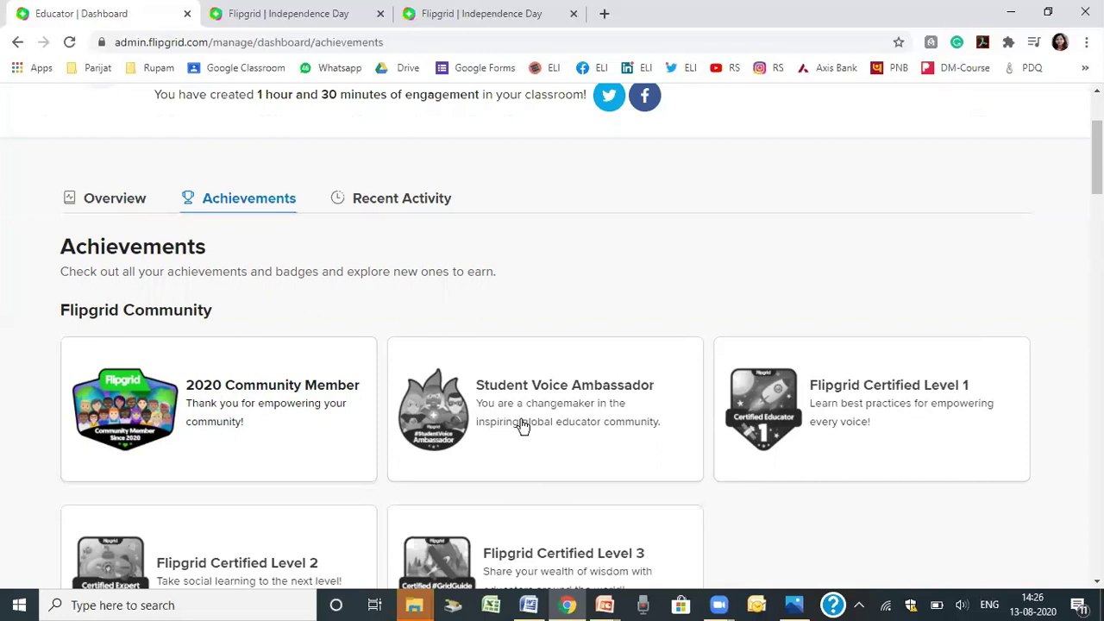
# Show the Recent Activity for all topics and look through the listed student responses.
pyautogui.click(388, 205)
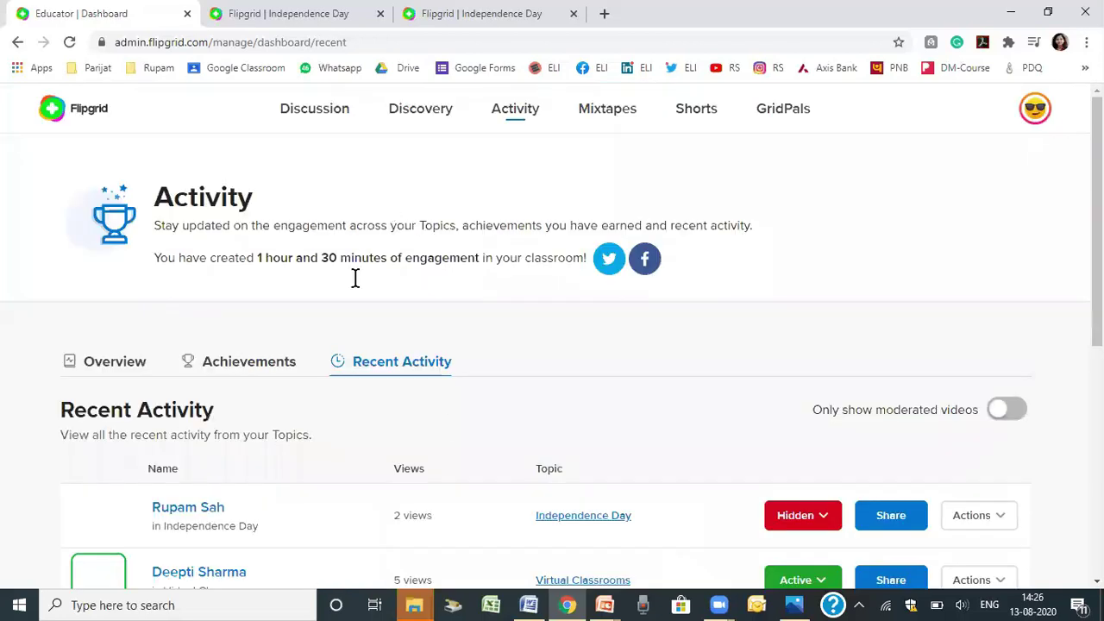
pyautogui.scroll(-3, 602, 431)
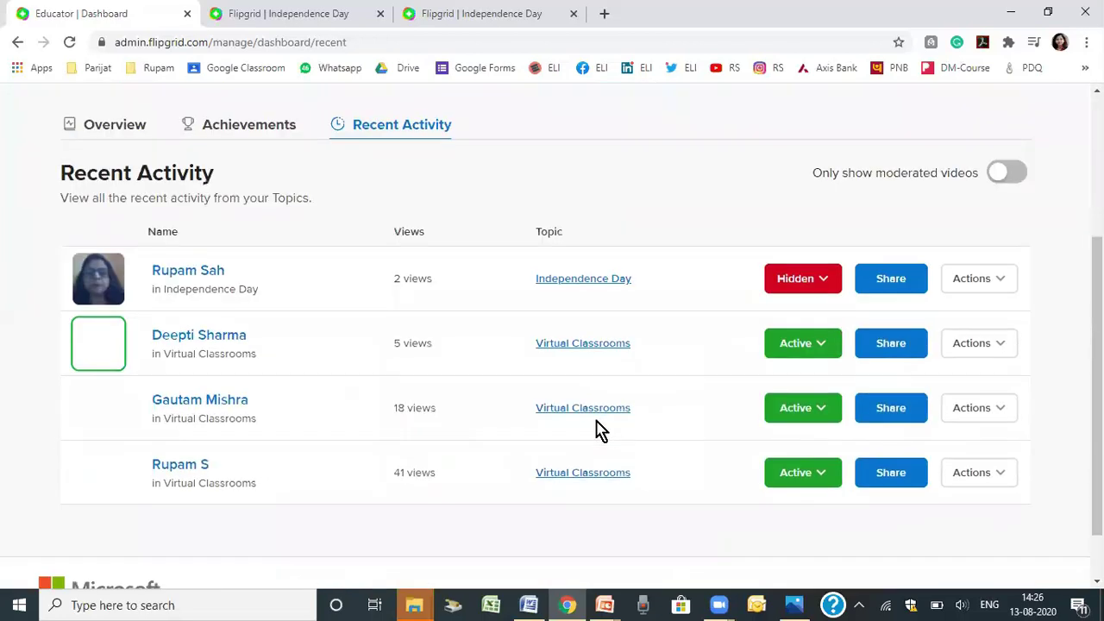
pyautogui.scroll(3, 599, 431)
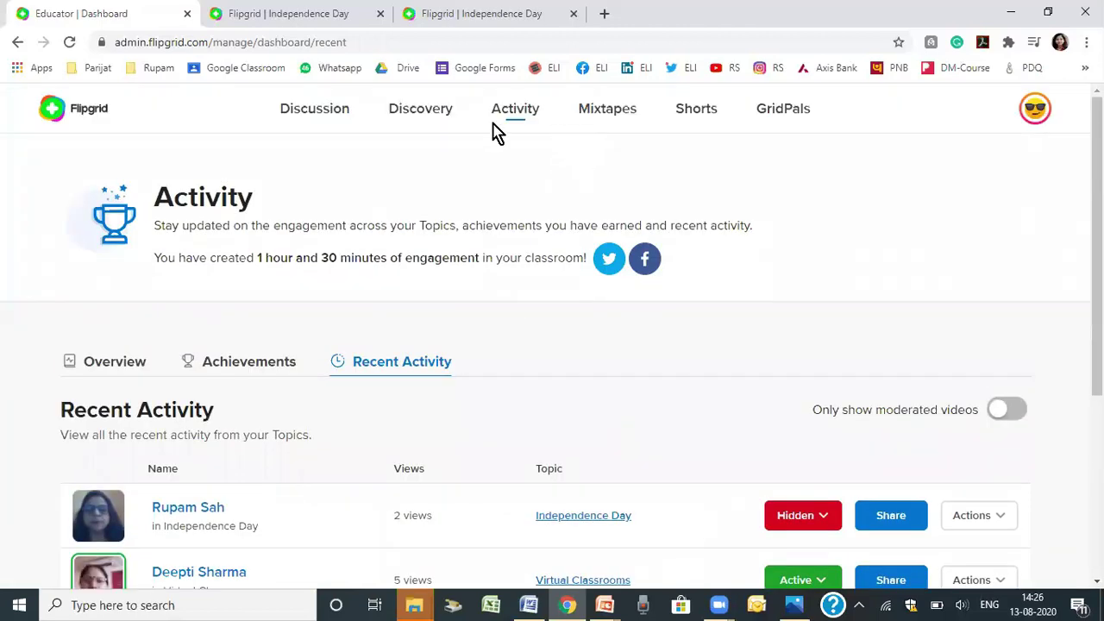
# View the Mixtapes page with its option for creating a mixtape, and move on to the Shorts page.
pyautogui.click(608, 111)
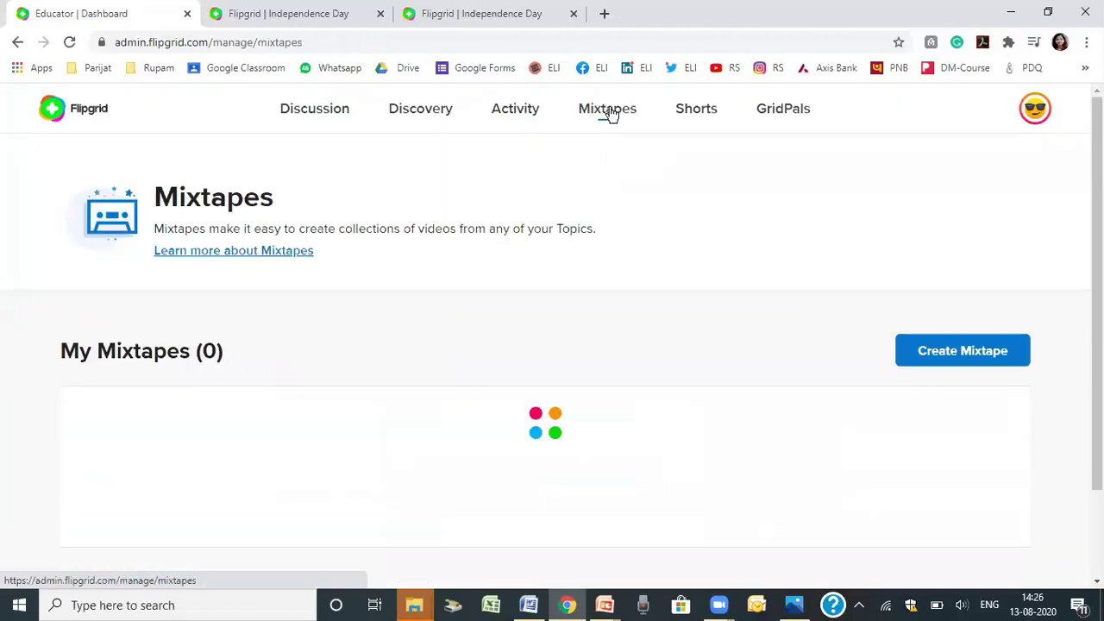
pyautogui.scroll(-1, 587, 304)
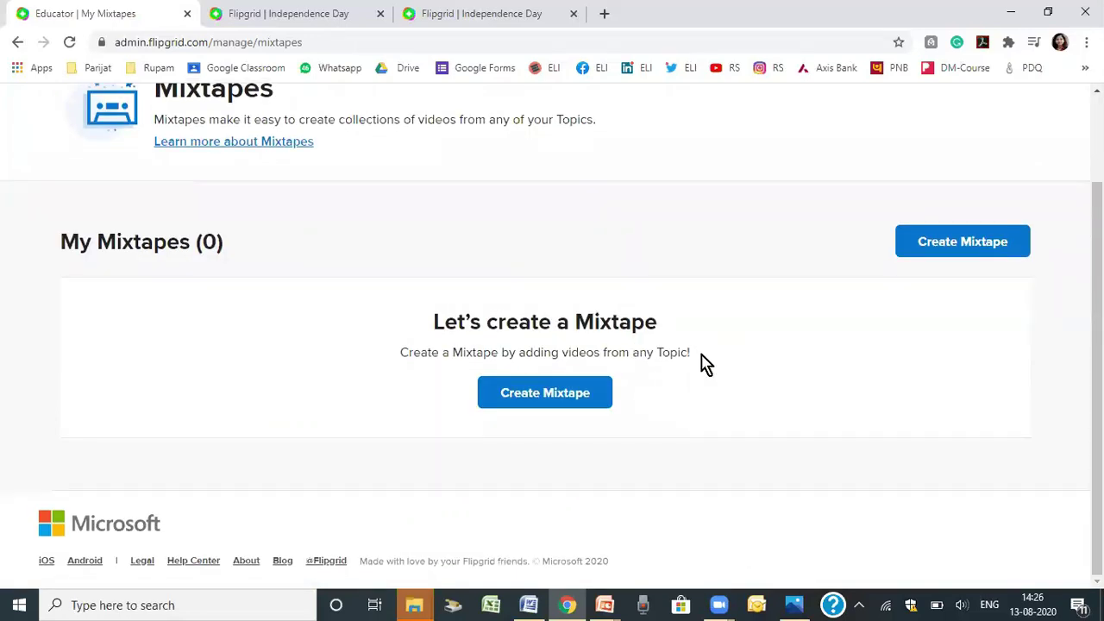
pyautogui.scroll(2, 705, 364)
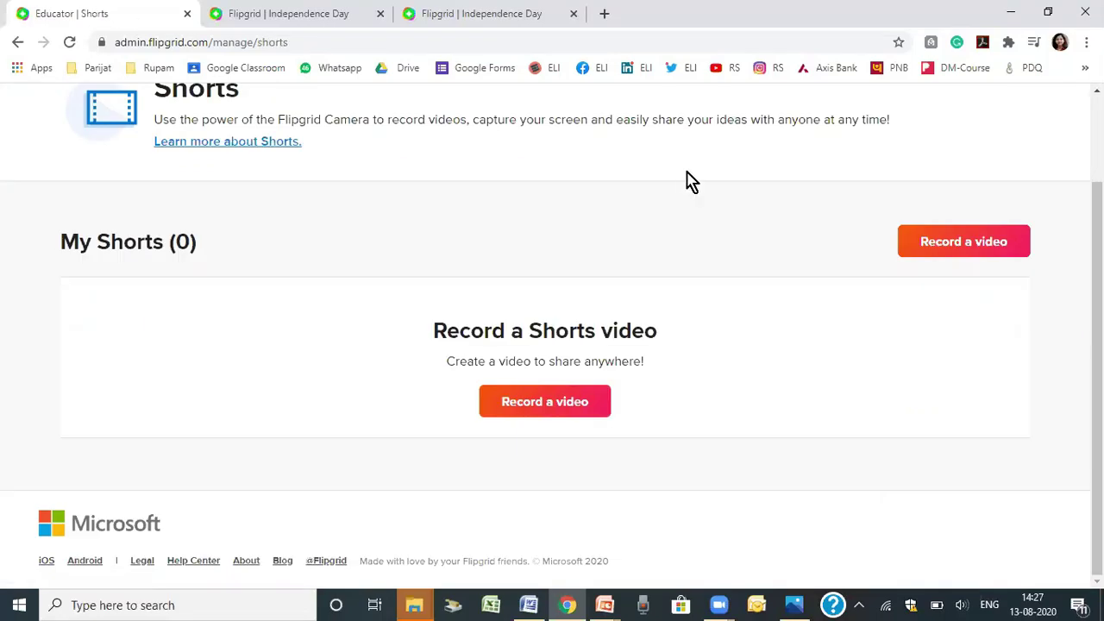
# Look over the Shorts page, including its description, the My Shorts section and the option for recording a video.
pyautogui.scroll(2, 690, 179)
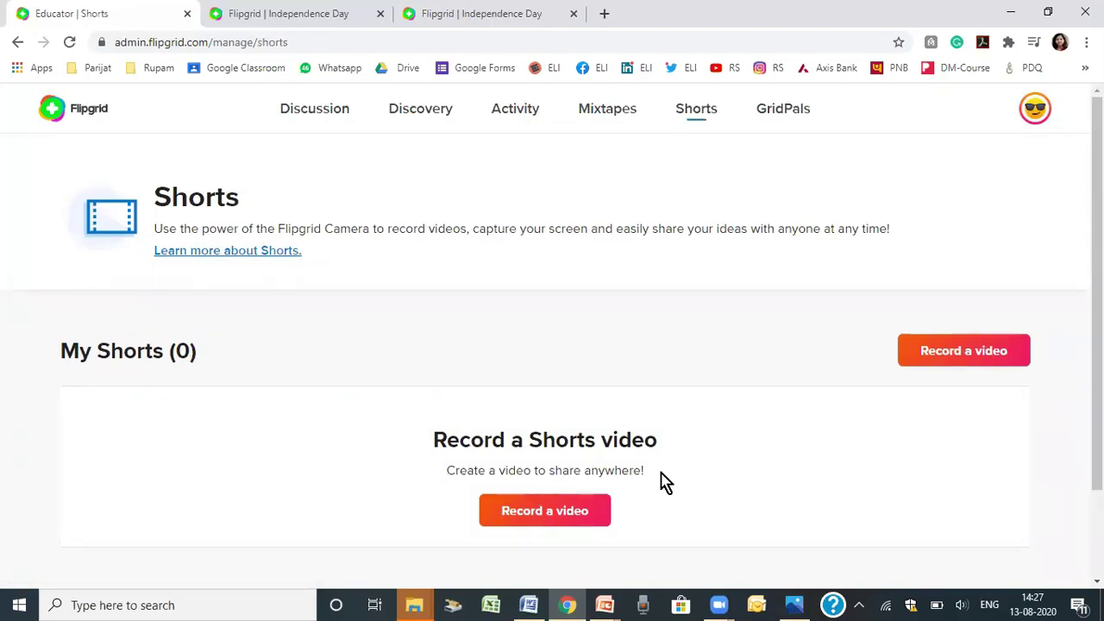
pyautogui.scroll(-2, 661, 480)
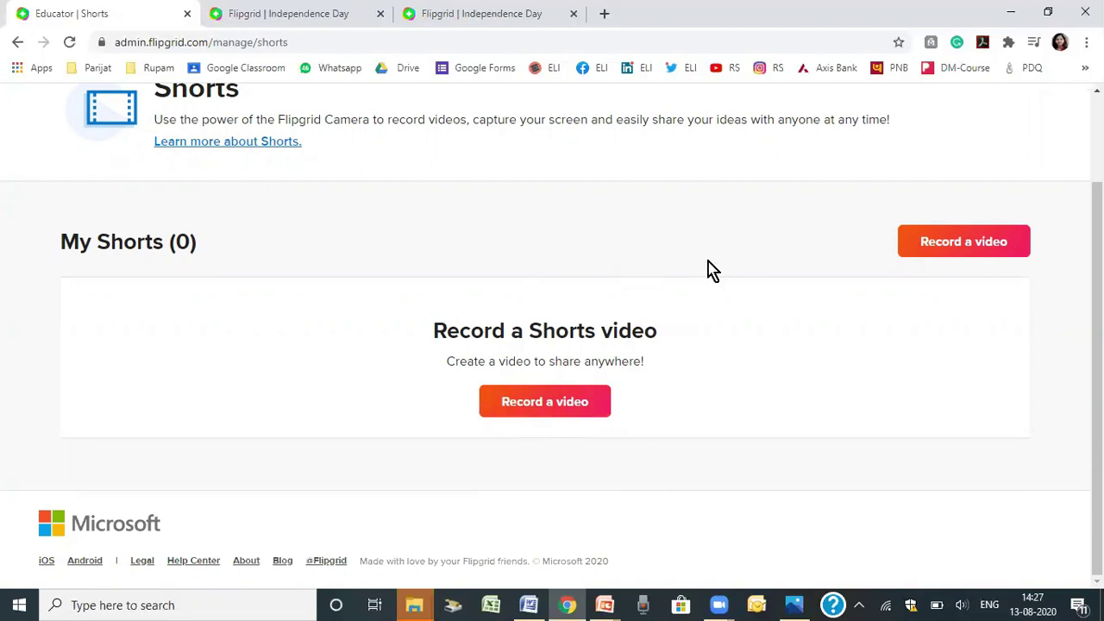
pyautogui.scroll(2, 709, 270)
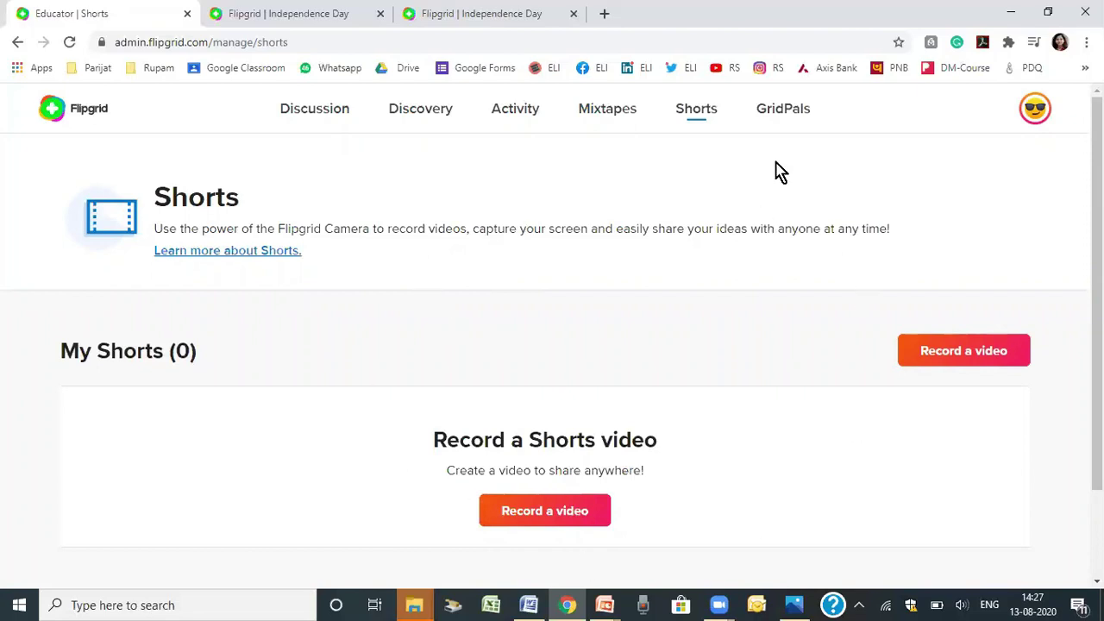
# Open the GridPals page and examine its profile visibility options, the Find a GridPal filters, the map and the educator list.
pyautogui.click(780, 116)
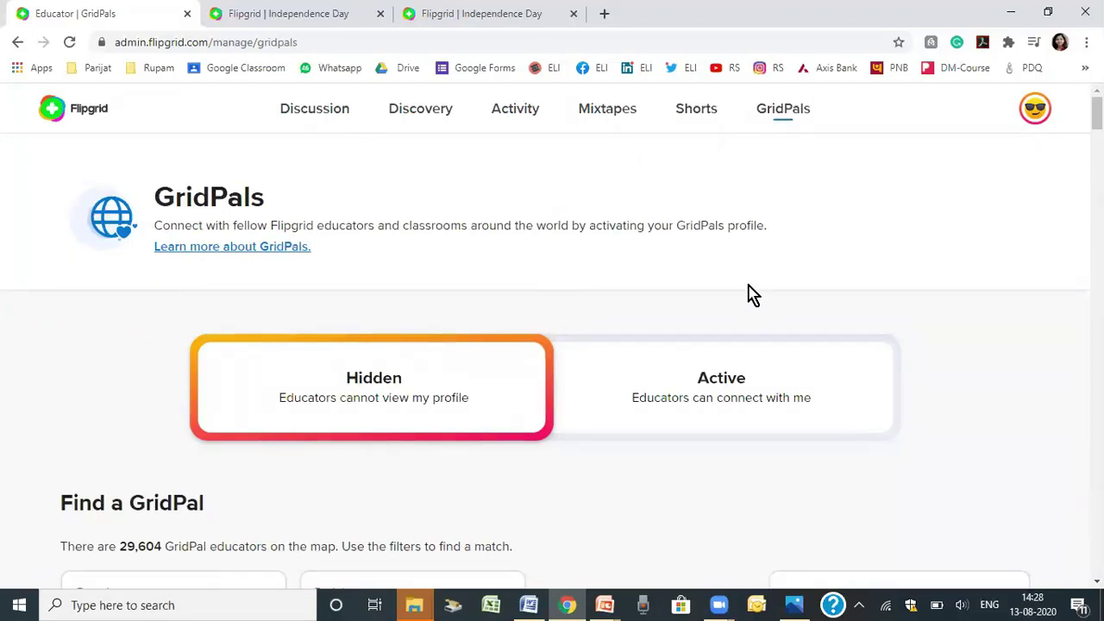
pyautogui.scroll(-3, 750, 296)
pyautogui.scroll(-1, 750, 296)
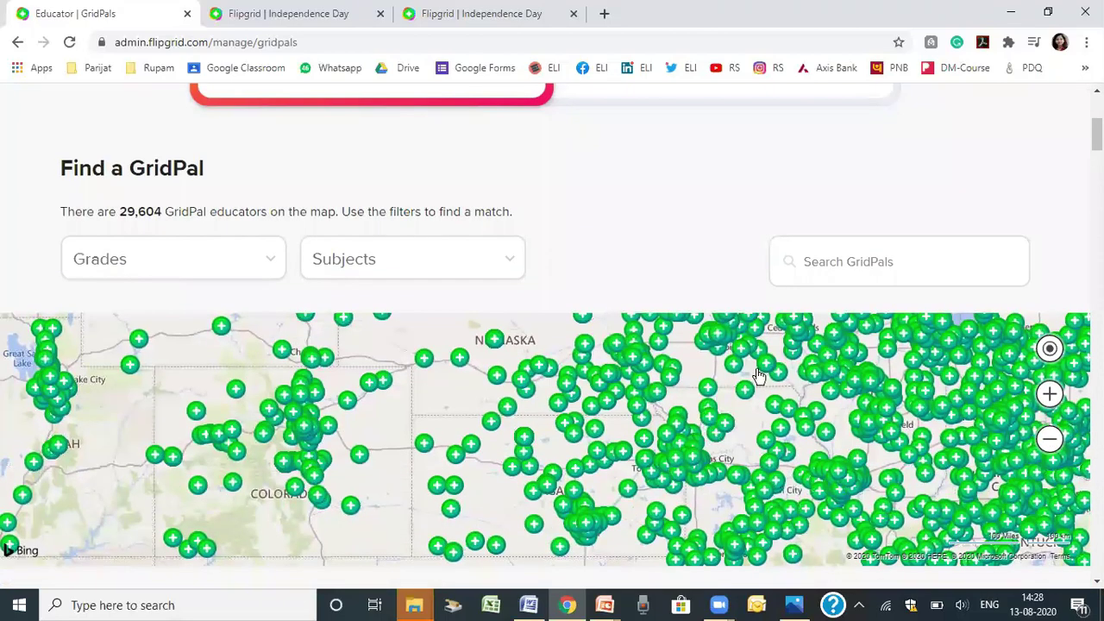
pyautogui.scroll(-2, 760, 377)
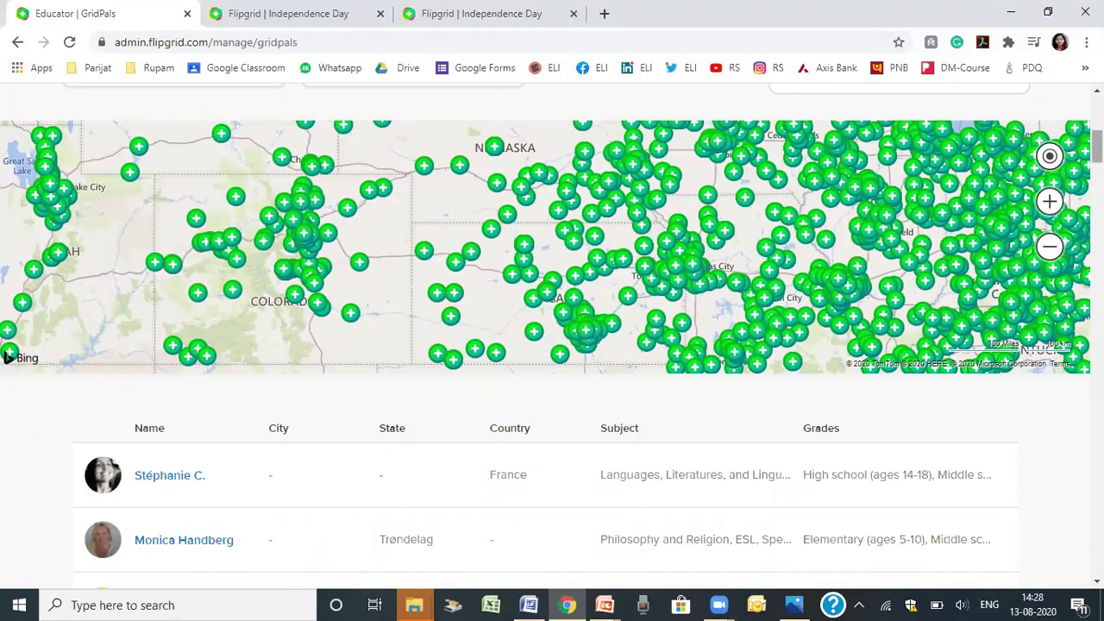
pyautogui.scroll(-6, 552, 336)
pyautogui.scroll(-15, 552, 336)
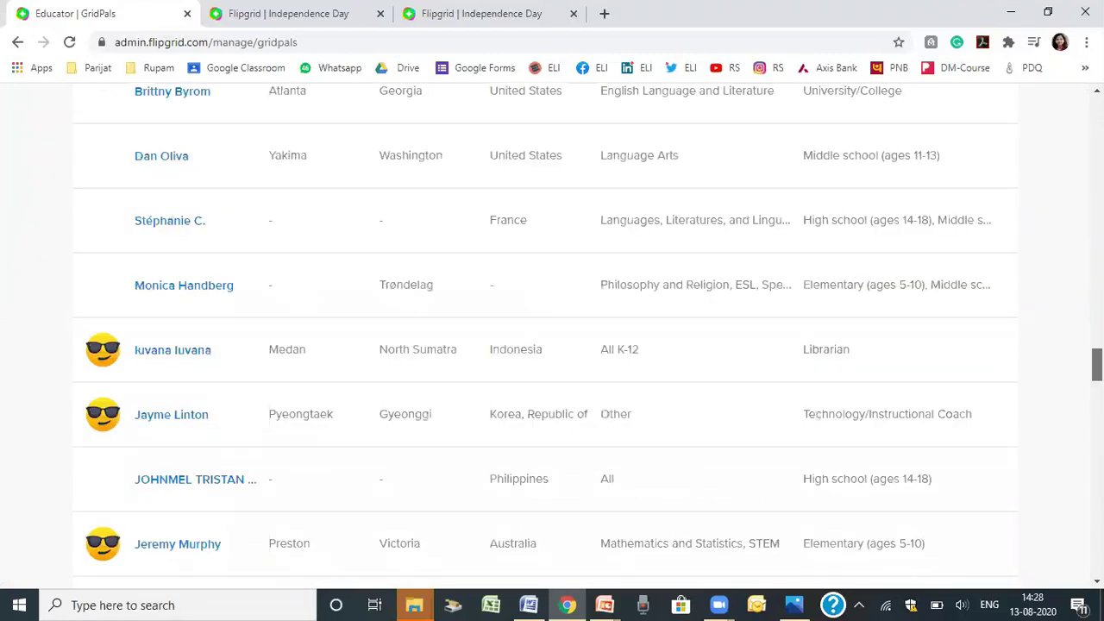
pyautogui.scroll(-4, 552, 336)
pyautogui.scroll(4, 553, 336)
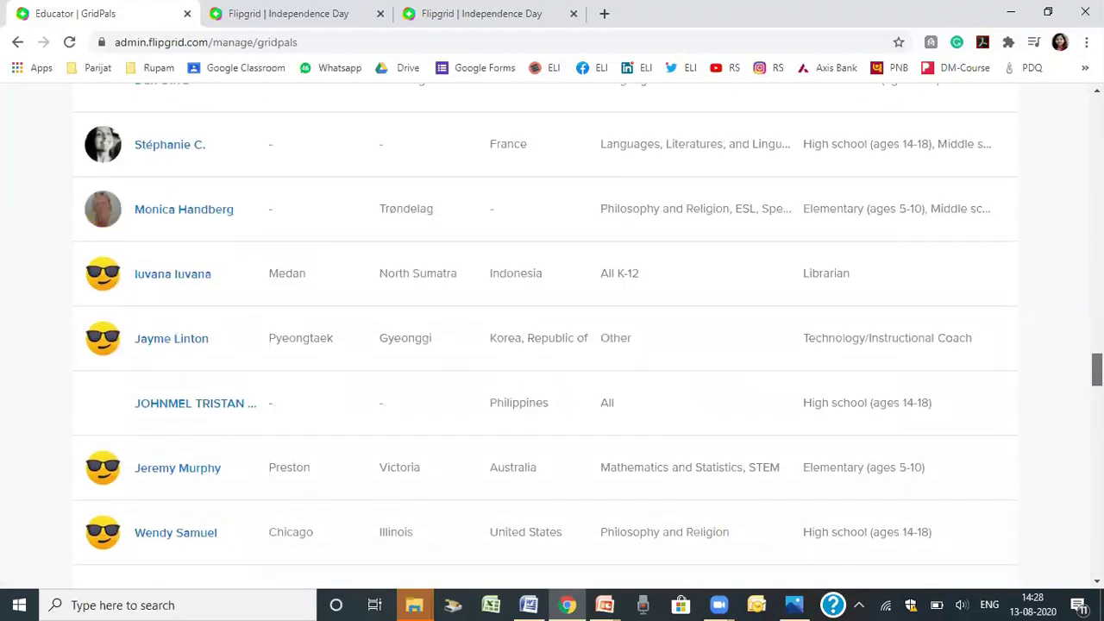
pyautogui.scroll(6, 552, 336)
pyautogui.scroll(15, 816, 167)
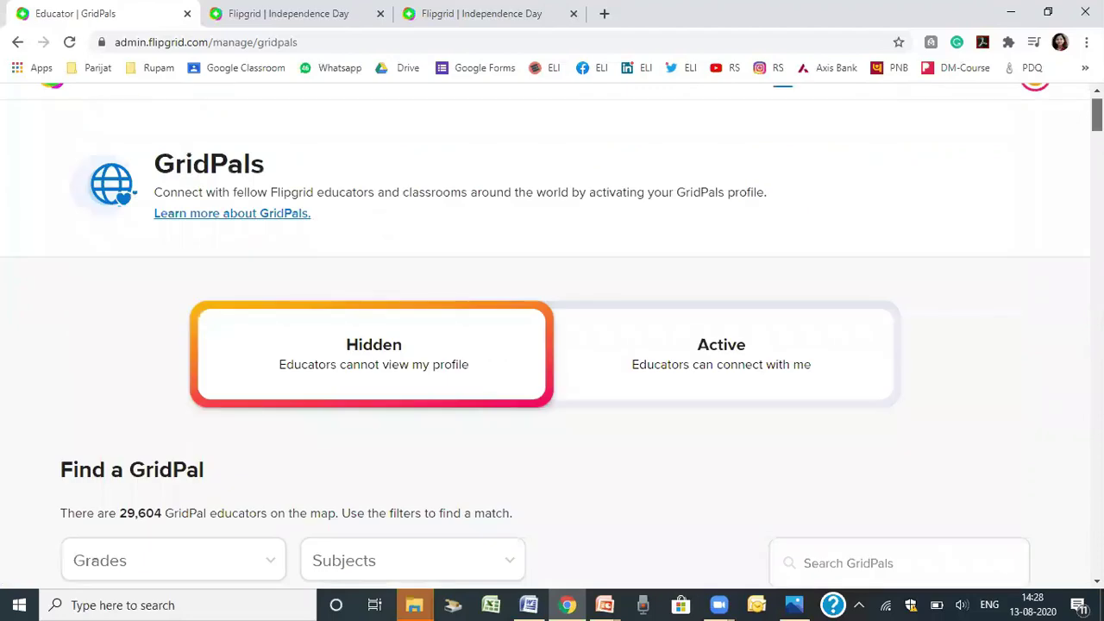
pyautogui.scroll(1, 816, 167)
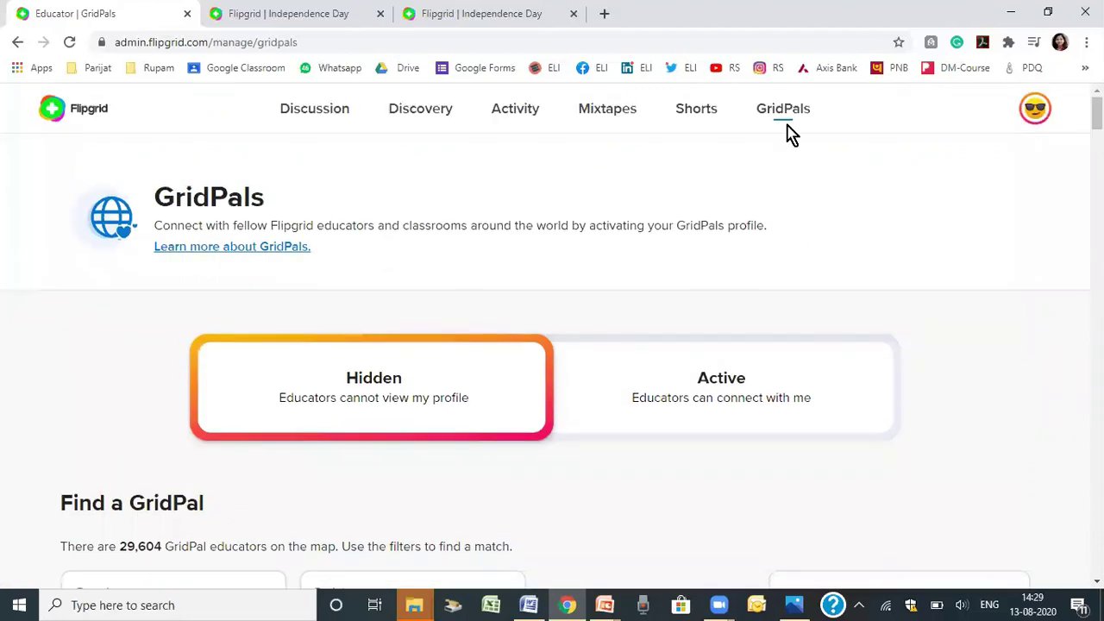